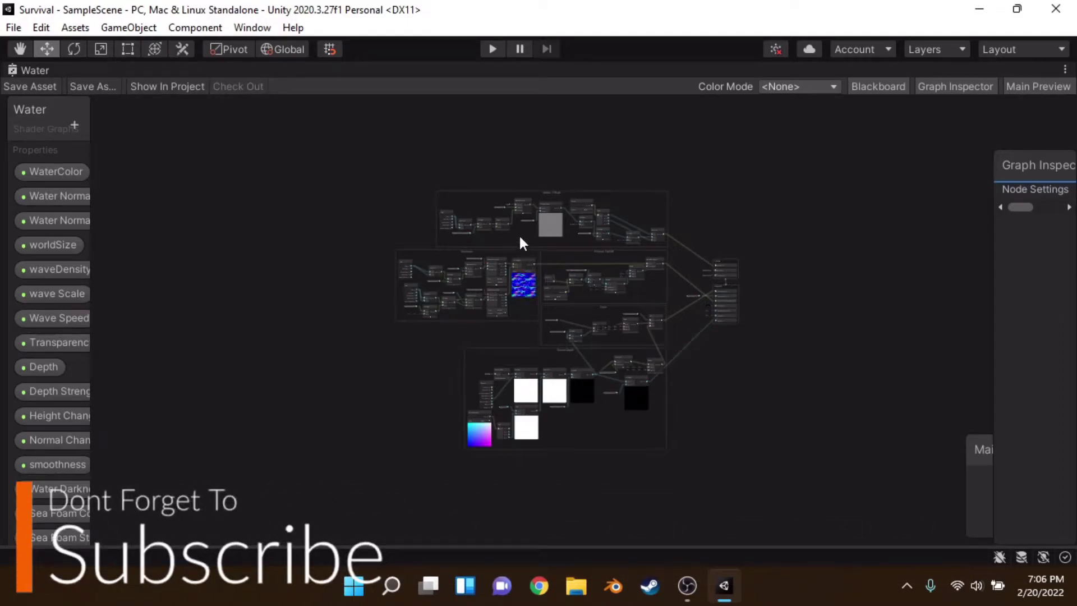
Step: Move the Graph Inspector fully into view and widen the Blackboard to show the Water shader's property names and types
{"action": "middle_click_drag", "start_coordinate": [520, 234], "coordinate": [520, 214]}
{"action": "left_click_drag", "start_coordinate": [1003, 168], "coordinate": [871, 203]}
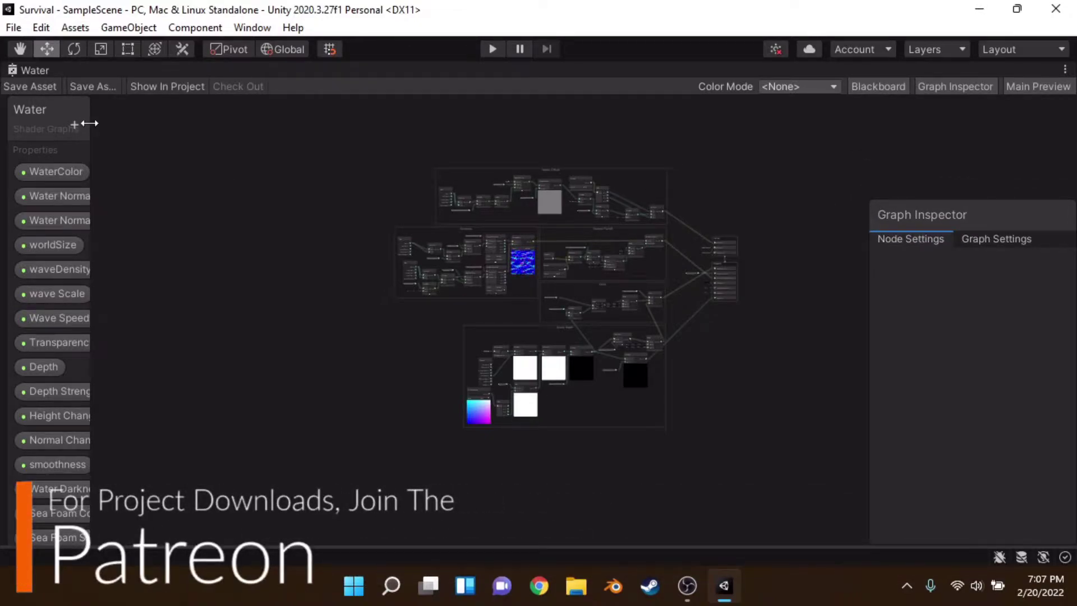
{"action": "left_click_drag", "start_coordinate": [90, 124], "coordinate": [205, 122]}
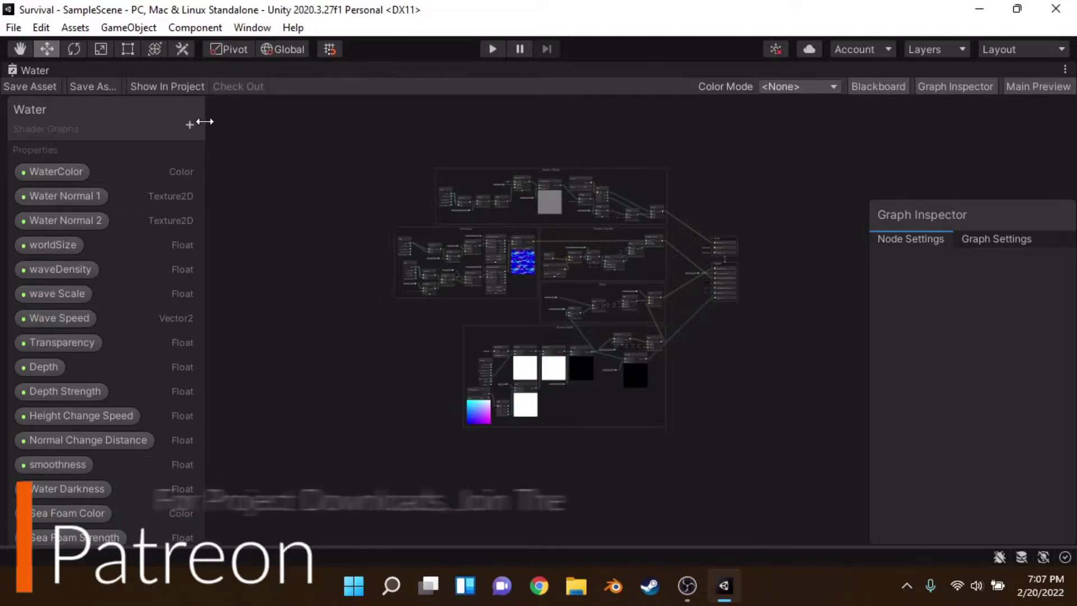
{"action": "scroll", "coordinate": [351, 291], "scroll_direction": "up", "scroll_amount": 2}
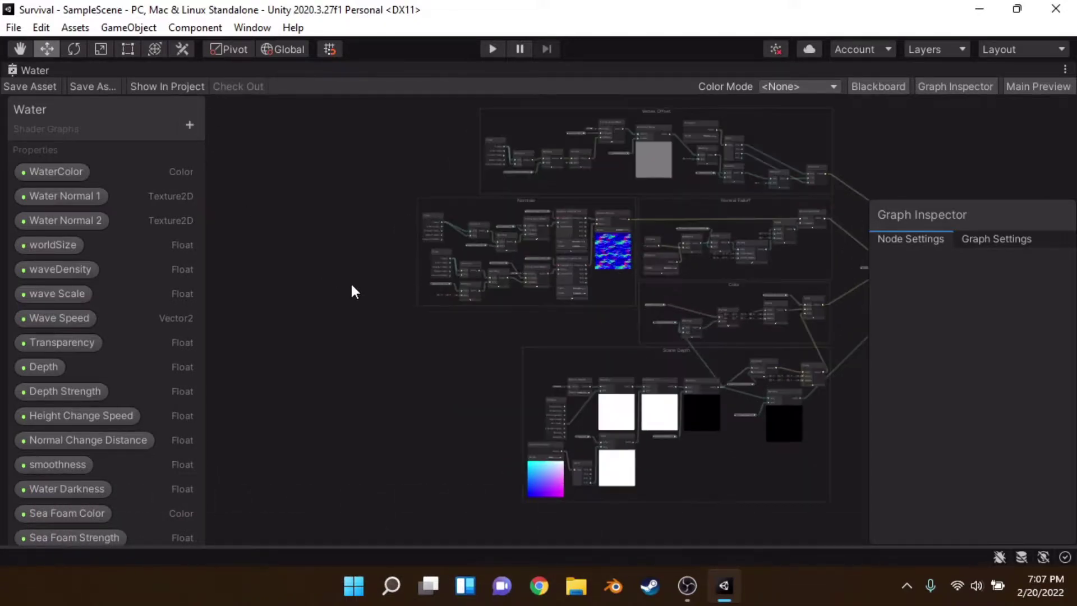
{"action": "scroll", "coordinate": [603, 298], "scroll_direction": "up", "scroll_amount": 2}
Step: Restore the full editor layout and look around the empty terrain area in the Scene view
{"action": "key", "text": "shift+space"}
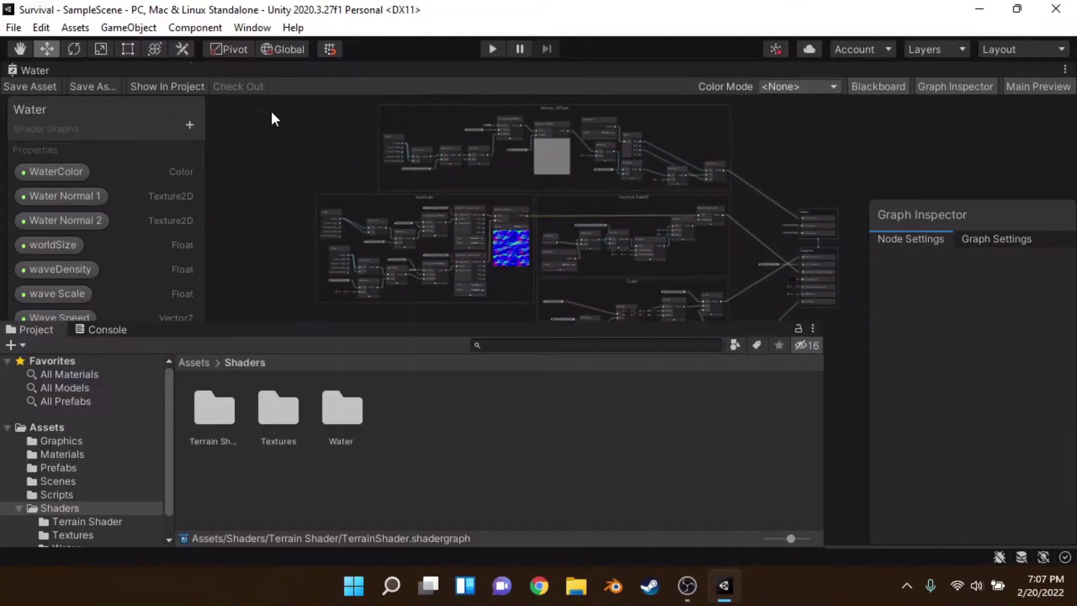
{"action": "left_click", "coordinate": [224, 70]}
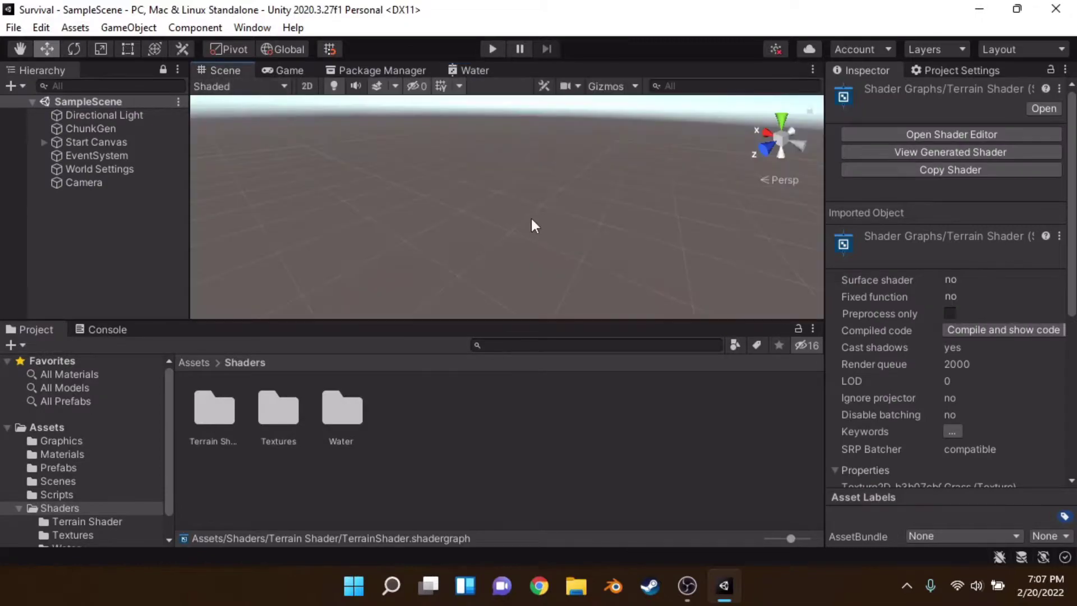
{"action": "left_click", "coordinate": [291, 69]}
{"action": "left_click", "coordinate": [237, 70]}
{"action": "right_click_drag", "start_coordinate": [450, 240], "coordinate": [469, 225]}
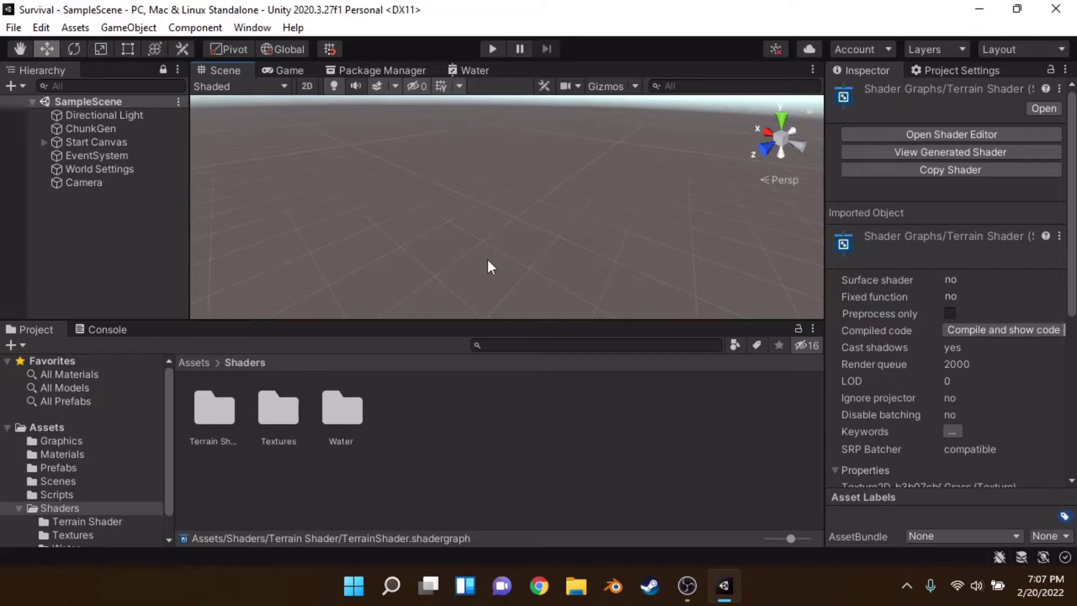
{"action": "right_click_drag", "start_coordinate": [577, 241], "coordinate": [561, 236]}
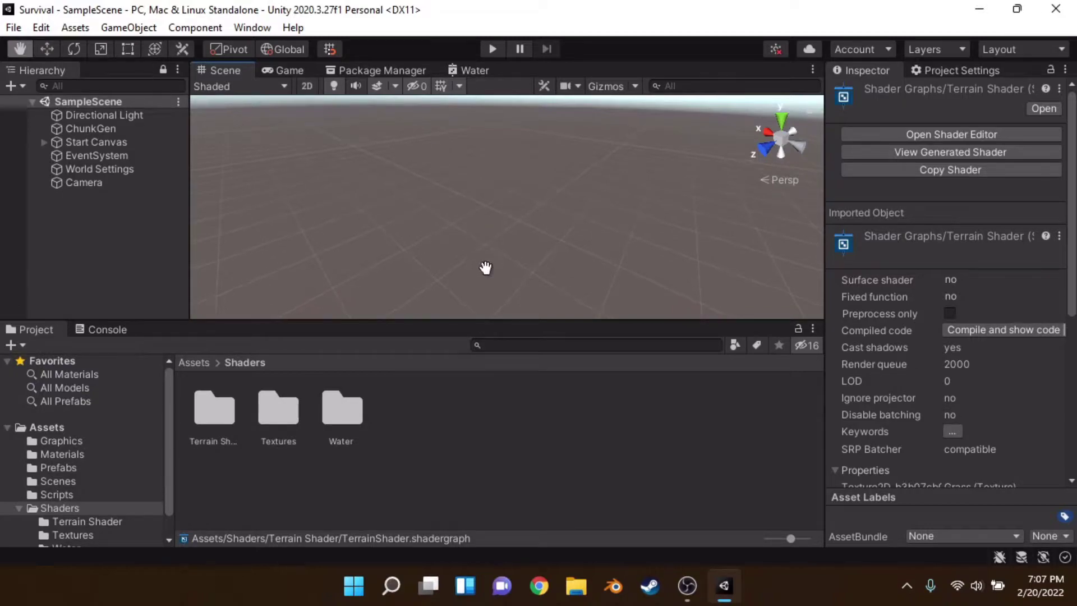
{"action": "right_click_drag", "start_coordinate": [443, 244], "coordinate": [443, 207]}
{"action": "key", "text": "shift+space"}
{"action": "right_click_drag", "start_coordinate": [572, 262], "coordinate": [571, 237]}
{"action": "key", "text": "shift+space"}
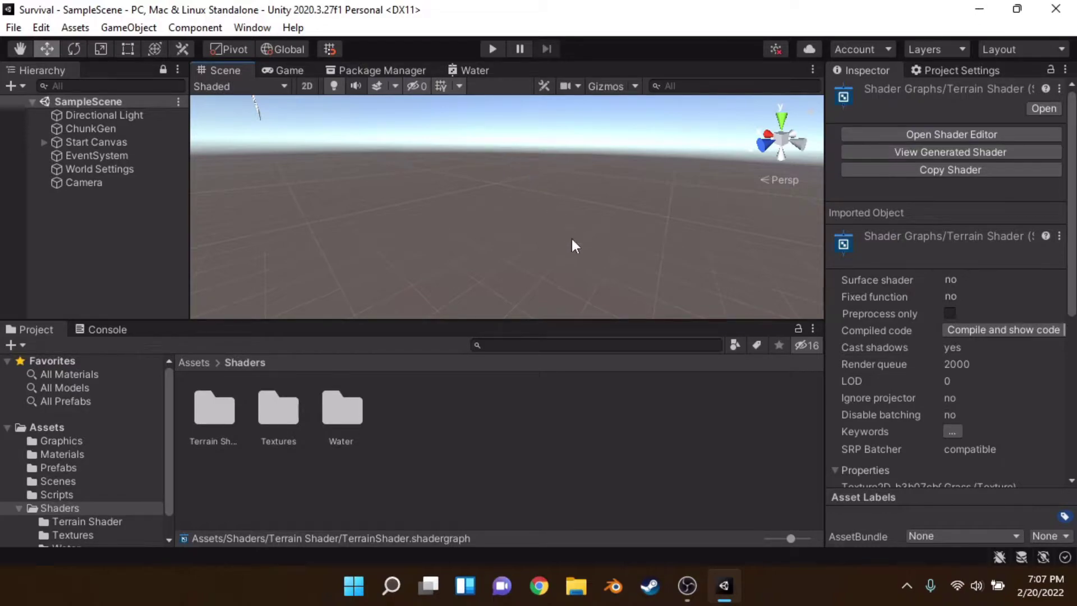
{"action": "right_click_drag", "start_coordinate": [572, 240], "coordinate": [530, 193]}
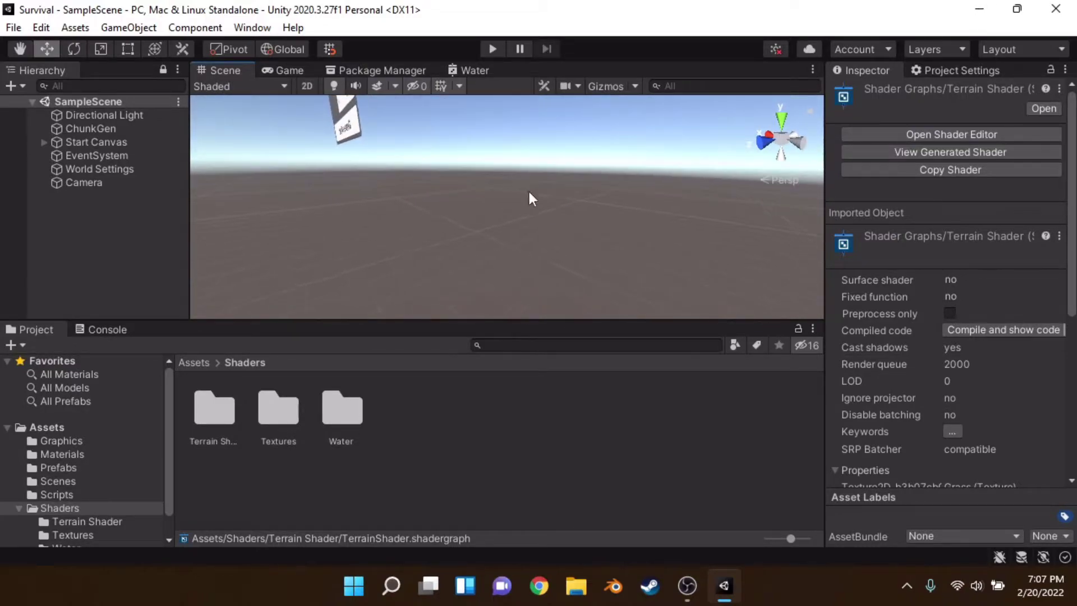
Step: Run the game and generate a Huge world with a random seed
{"action": "left_click", "coordinate": [280, 71]}
{"action": "left_click", "coordinate": [492, 50]}
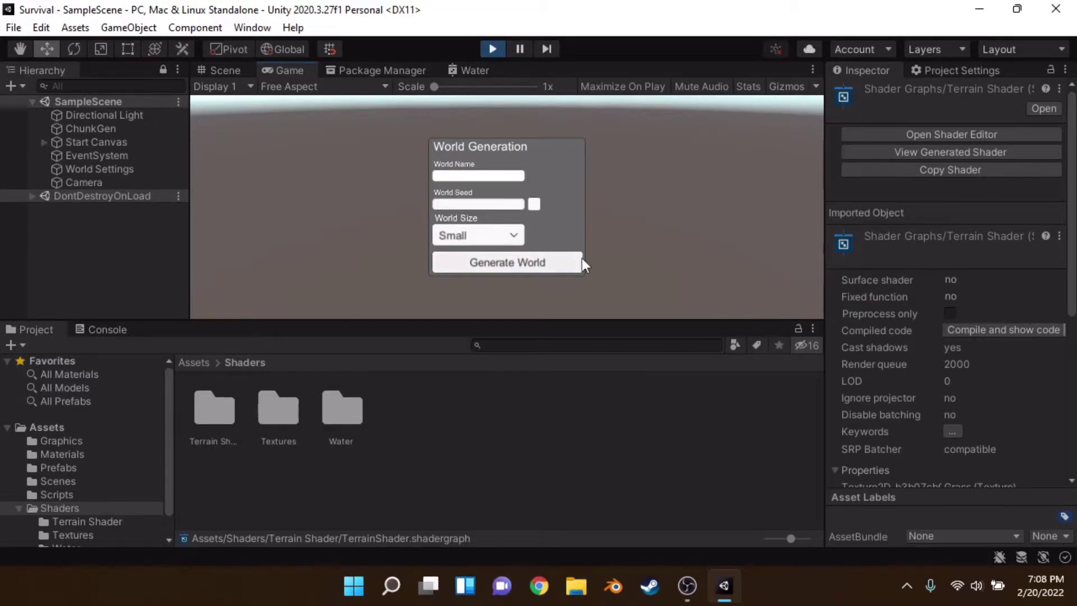
{"action": "left_click", "coordinate": [536, 205]}
{"action": "left_click", "coordinate": [483, 236]}
{"action": "left_click", "coordinate": [482, 288]}
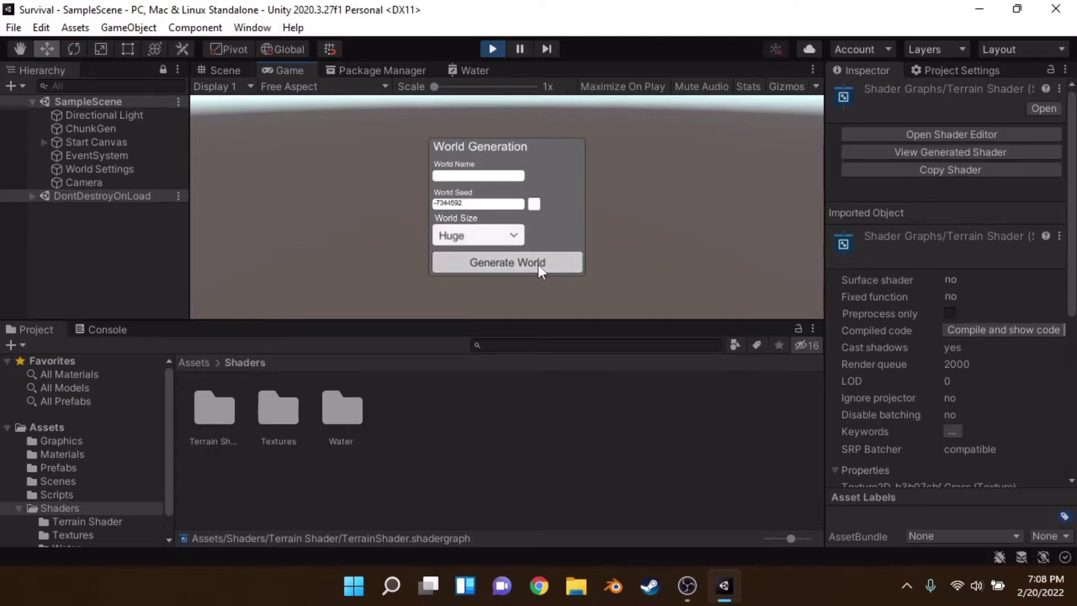
{"action": "left_click", "coordinate": [538, 265]}
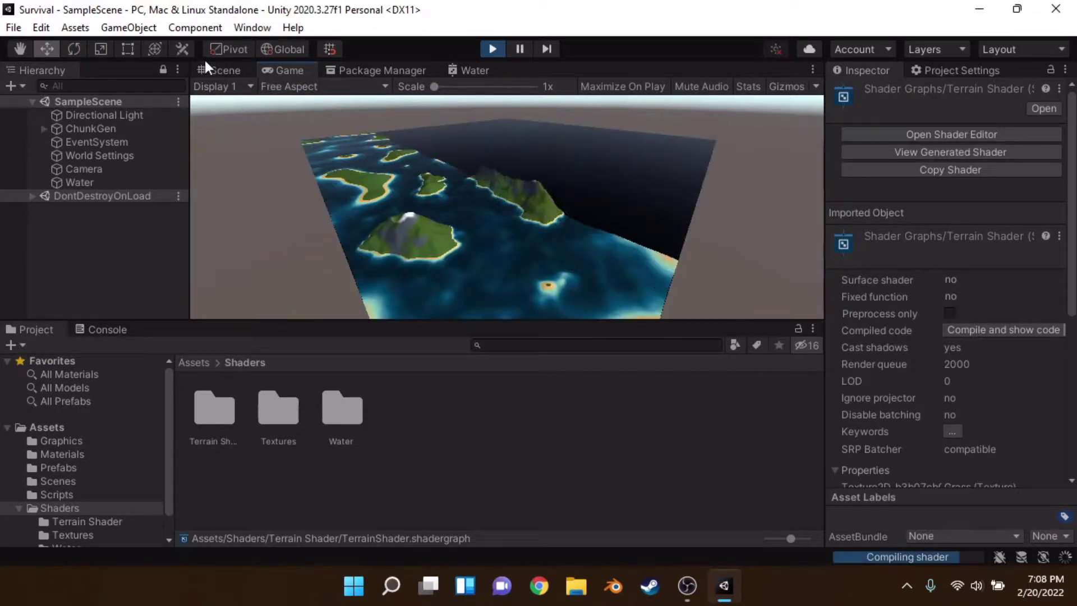
Step: Inspect the generated islands and surrounding water in the Scene view
{"action": "left_click", "coordinate": [227, 85]}
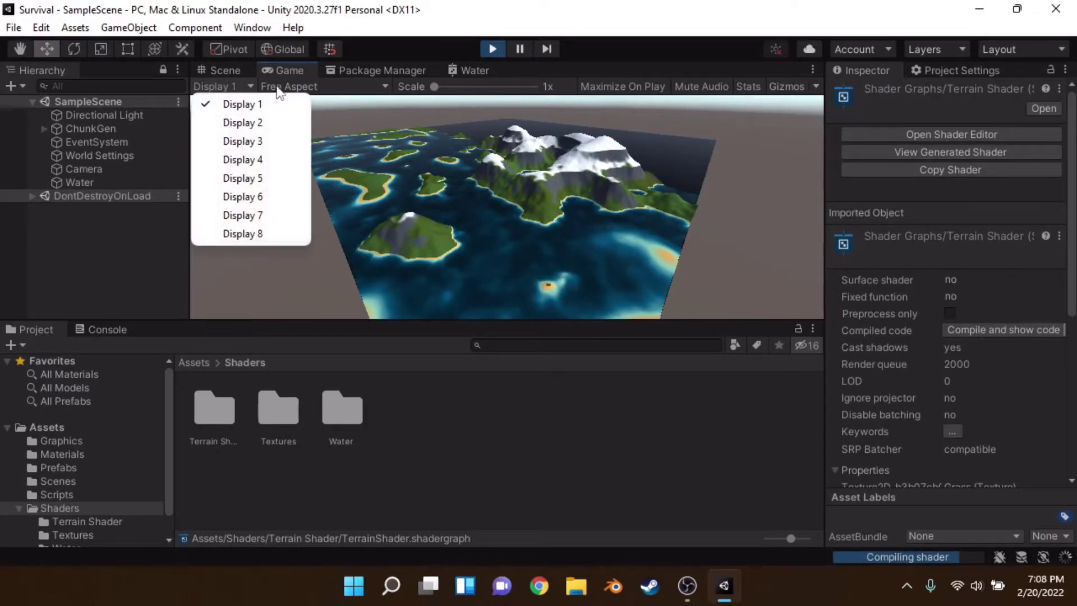
{"action": "left_click", "coordinate": [244, 69]}
{"action": "left_click", "coordinate": [243, 70]}
{"action": "right_click_drag", "start_coordinate": [549, 196], "coordinate": [577, 281]}
{"action": "left_click", "coordinate": [556, 209]}
Step: Look over the maximized Water shader graph, including its Normals, Normal Falloff, Color, Scene Depth and Vertex Offset groups
{"action": "key", "text": "shift+space"}
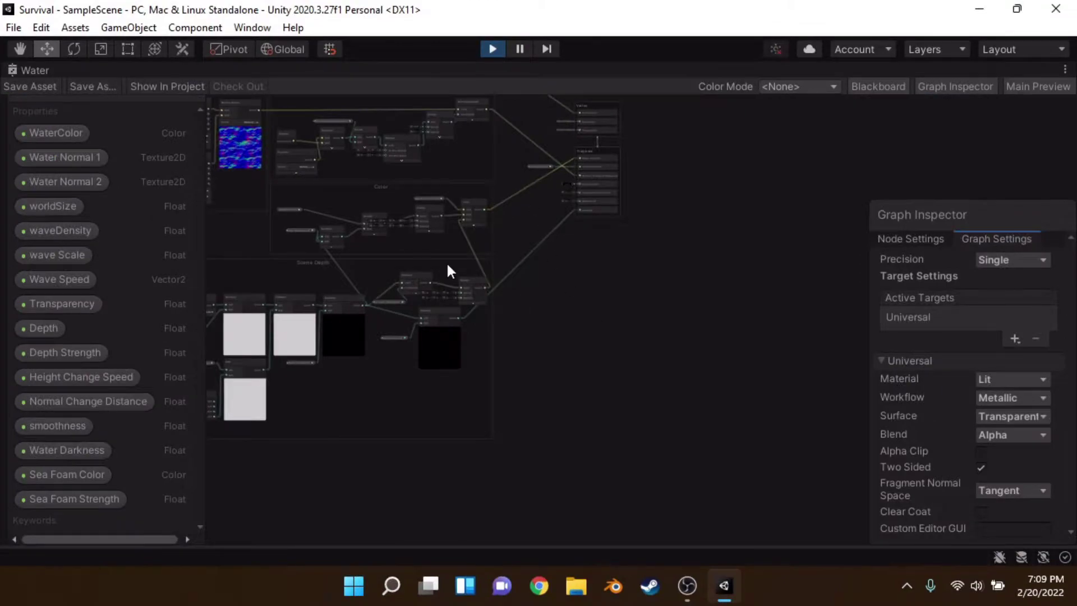
{"action": "scroll", "coordinate": [447, 262], "scroll_direction": "down", "scroll_amount": 5}
{"action": "middle_click_drag", "start_coordinate": [446, 261], "coordinate": [576, 385]}
{"action": "scroll", "coordinate": [577, 385], "scroll_direction": "up", "scroll_amount": 5}
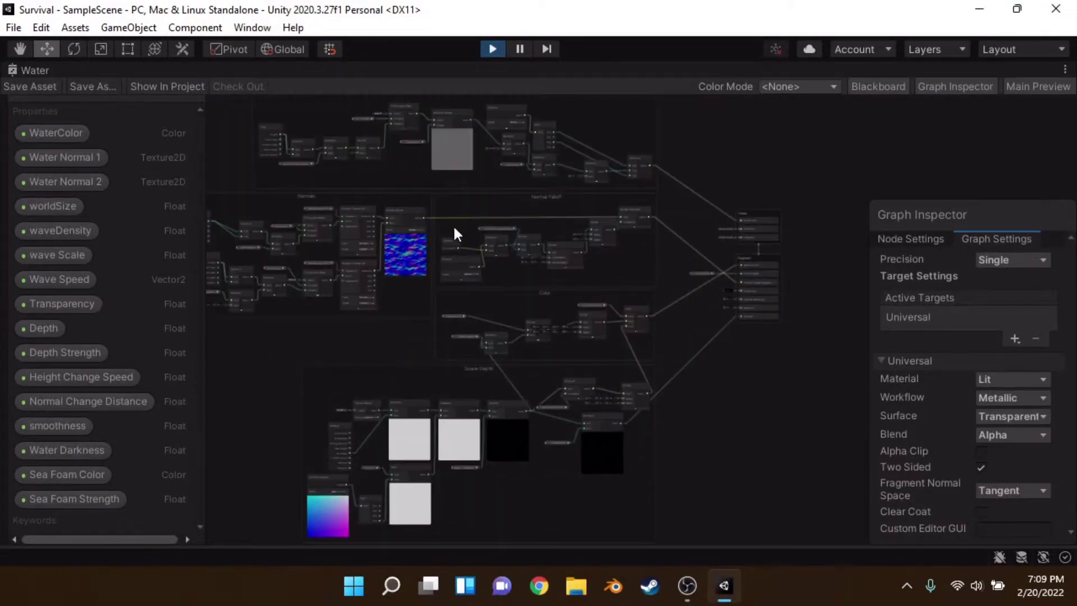
{"action": "scroll", "coordinate": [452, 224], "scroll_direction": "down", "scroll_amount": 2}
{"action": "middle_click_drag", "start_coordinate": [481, 238], "coordinate": [529, 310]}
{"action": "scroll", "coordinate": [632, 305], "scroll_direction": "up", "scroll_amount": 3}
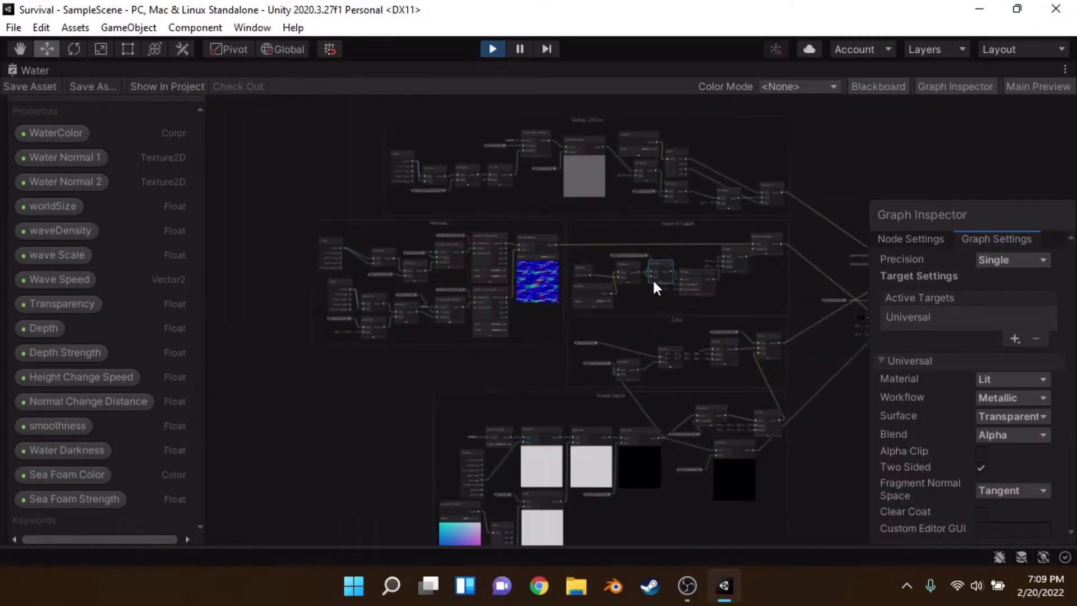
{"action": "middle_click_drag", "start_coordinate": [664, 260], "coordinate": [644, 257]}
{"action": "scroll", "coordinate": [558, 243], "scroll_direction": "up", "scroll_amount": 3}
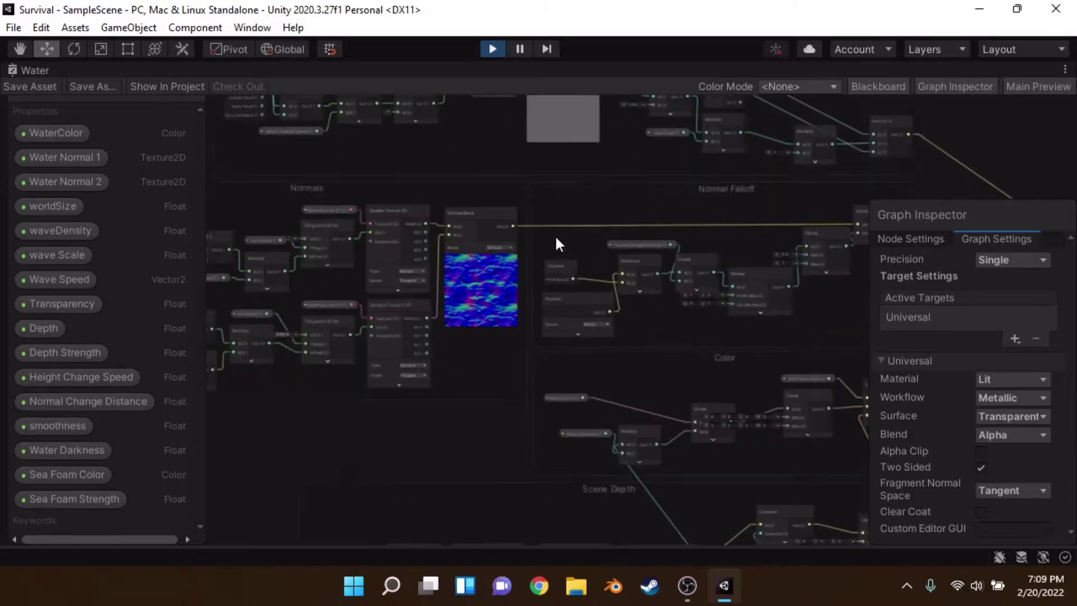
{"action": "scroll", "coordinate": [558, 243], "scroll_direction": "down", "scroll_amount": 4}
{"action": "scroll", "coordinate": [554, 235], "scroll_direction": "up", "scroll_amount": 2}
{"action": "scroll", "coordinate": [536, 275], "scroll_direction": "up", "scroll_amount": 4}
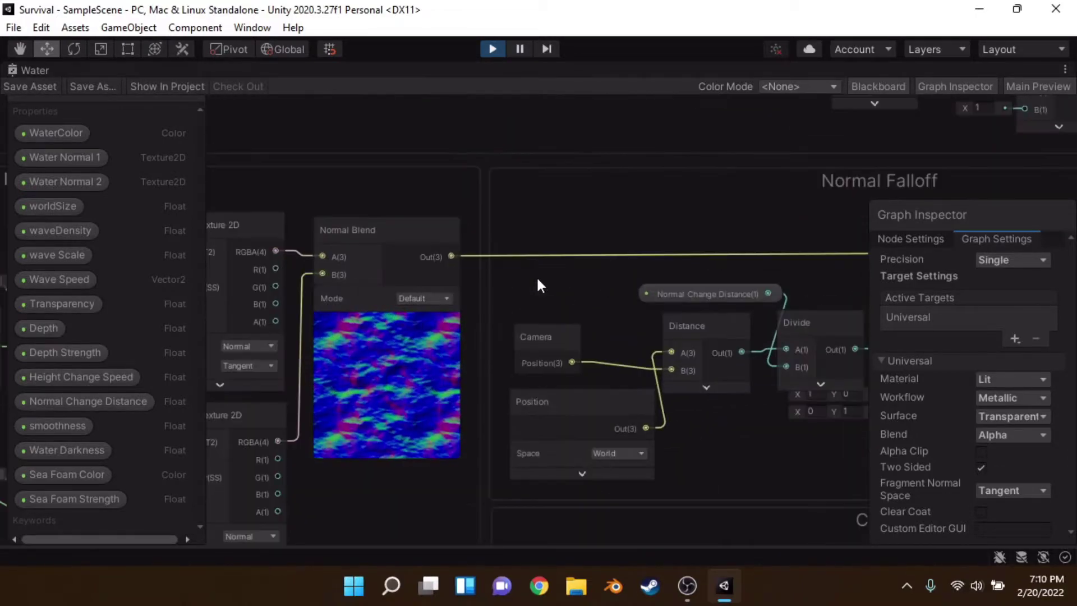
{"action": "scroll", "coordinate": [527, 216], "scroll_direction": "down", "scroll_amount": 5}
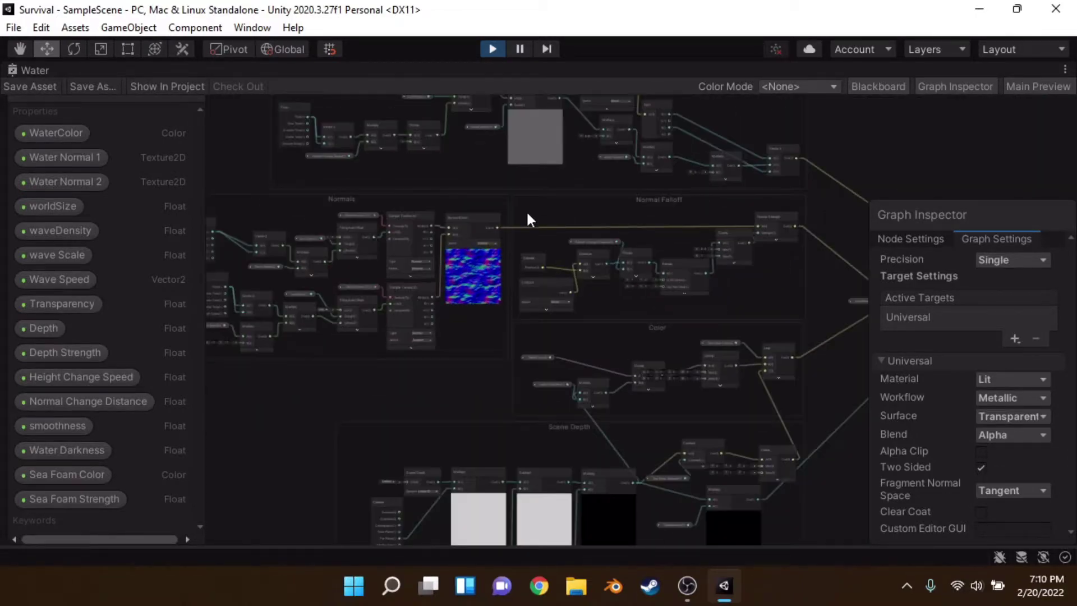
{"action": "middle_click_drag", "start_coordinate": [527, 216], "coordinate": [534, 363]}
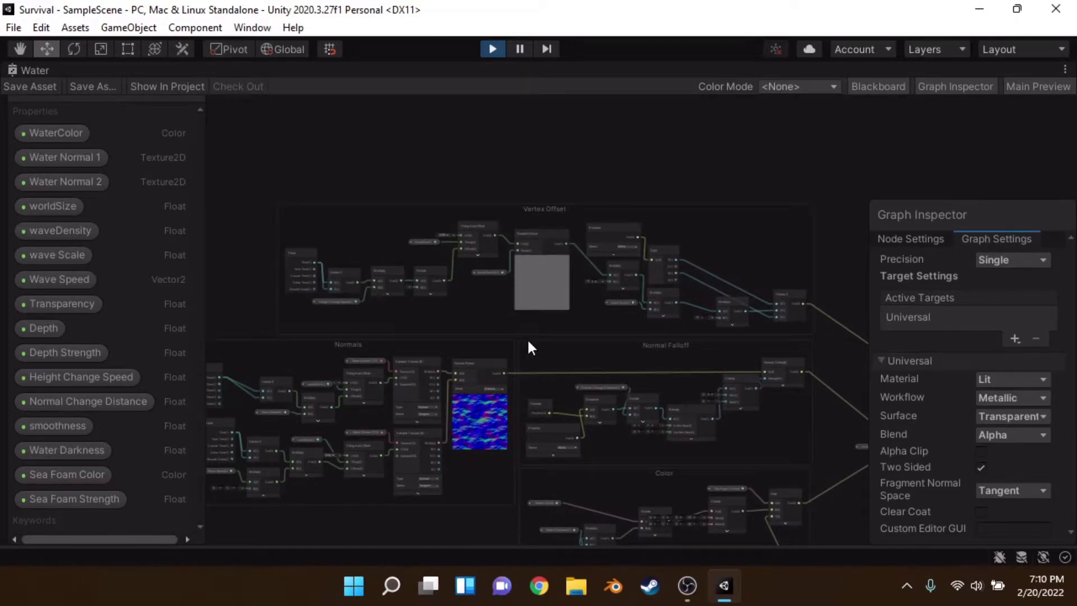
{"action": "scroll", "coordinate": [543, 193], "scroll_direction": "down", "scroll_amount": 3}
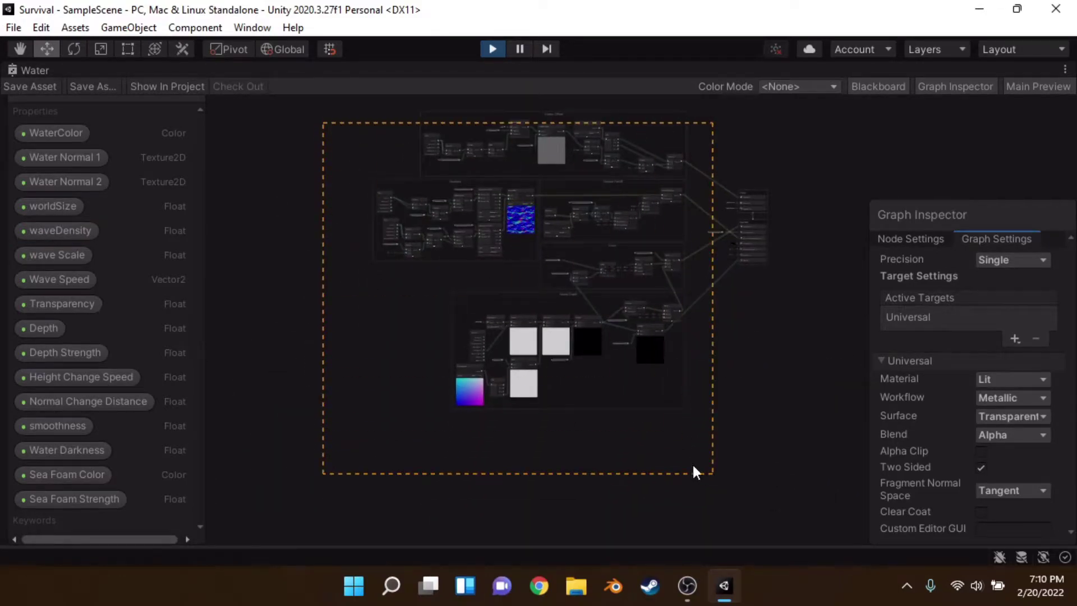
{"action": "left_click_drag", "start_coordinate": [693, 471], "coordinate": [694, 473]}
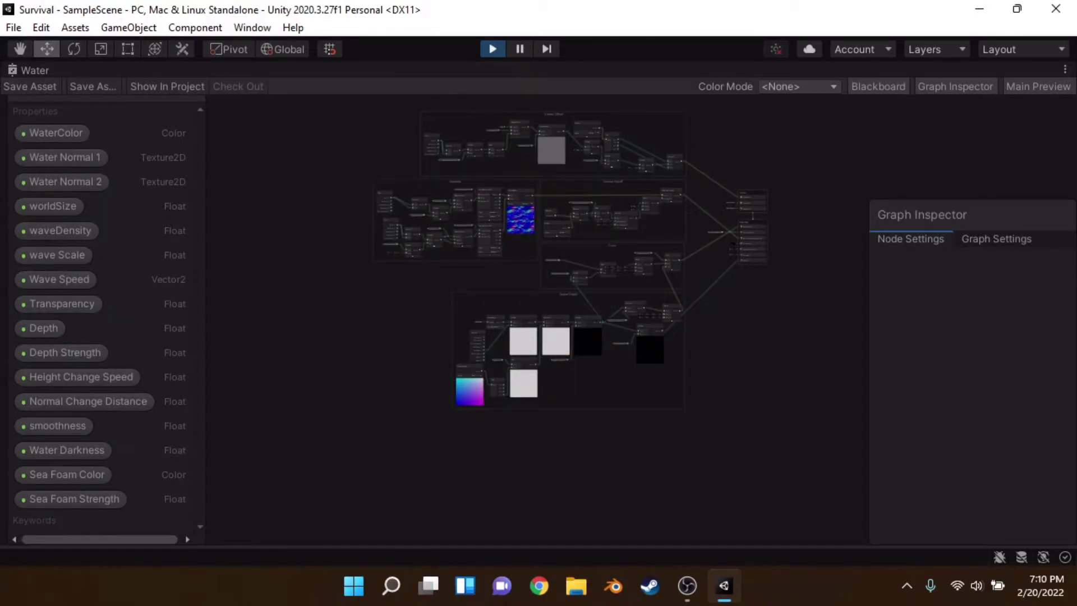
Step: Examine the Vertex Offset node group and trace its output to the Position input of the Vertex block
{"action": "scroll", "coordinate": [443, 239], "scroll_direction": "up", "scroll_amount": 5}
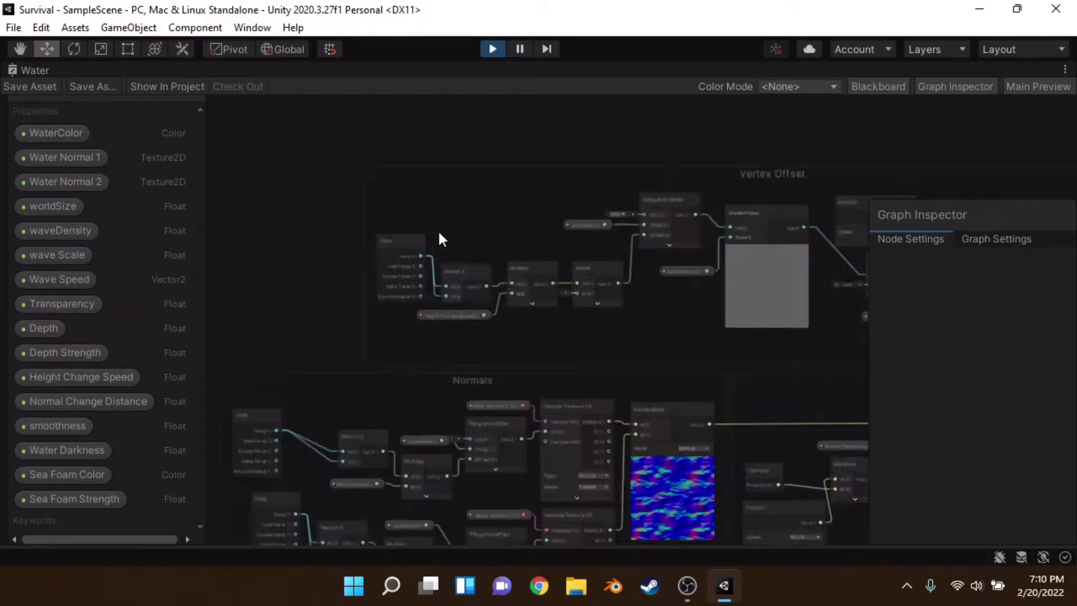
{"action": "scroll", "coordinate": [439, 235], "scroll_direction": "up", "scroll_amount": 4}
{"action": "middle_click_drag", "start_coordinate": [842, 239], "coordinate": [313, 291]}
{"action": "scroll", "coordinate": [392, 262], "scroll_direction": "down", "scroll_amount": 4}
{"action": "scroll", "coordinate": [440, 221], "scroll_direction": "down", "scroll_amount": 3}
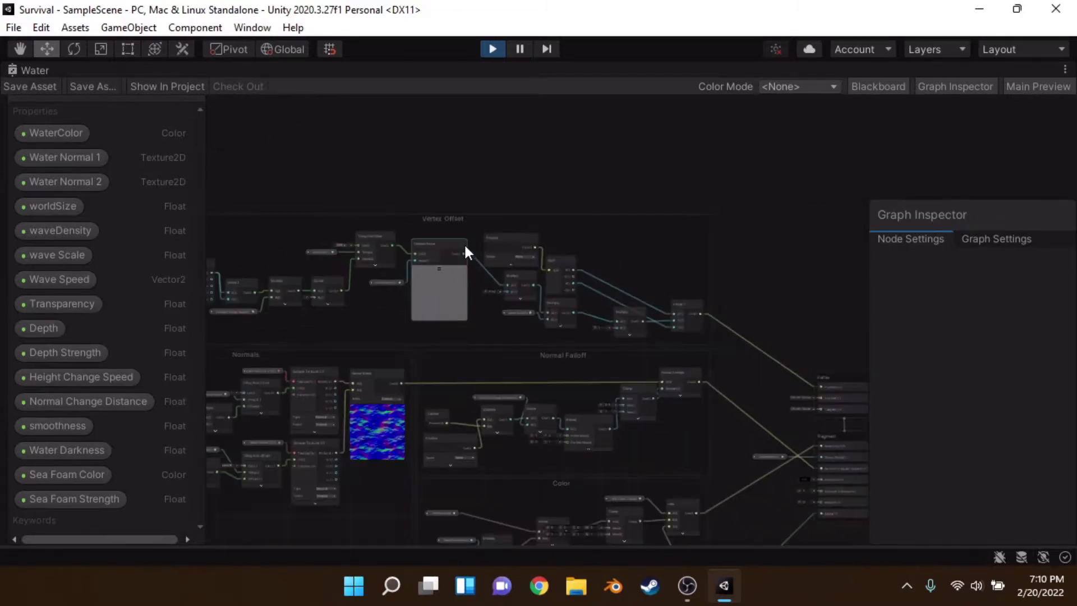
{"action": "middle_click_drag", "start_coordinate": [605, 294], "coordinate": [278, 205]}
{"action": "scroll", "coordinate": [622, 318], "scroll_direction": "up", "scroll_amount": 5}
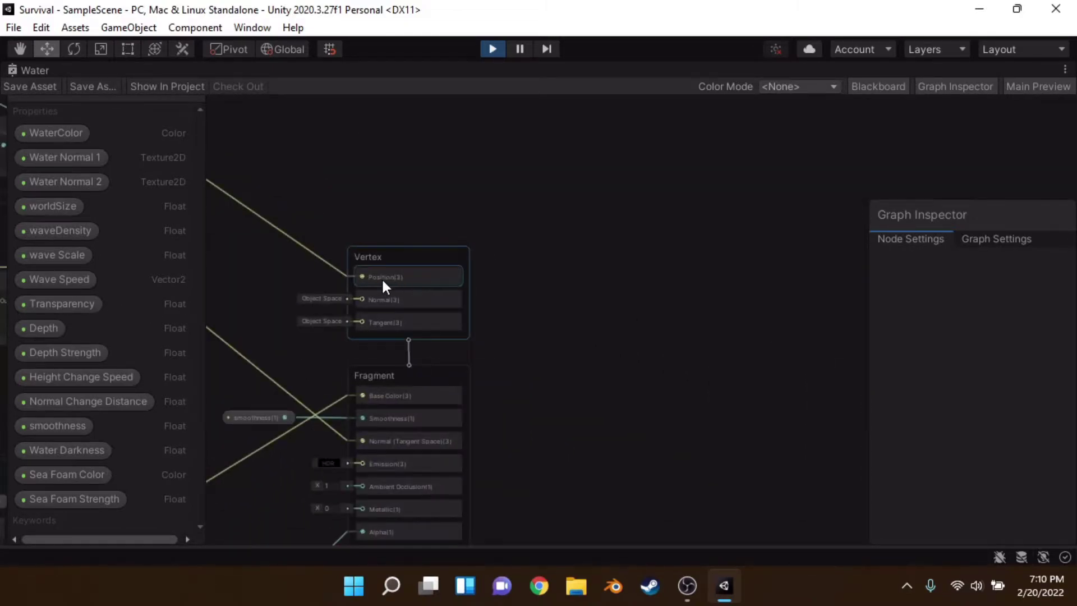
{"action": "scroll", "coordinate": [383, 282], "scroll_direction": "up", "scroll_amount": 2}
Step: Select the water plane in the Scene view and examine its mesh grid across the whole generated world
{"action": "key", "text": "shift+space"}
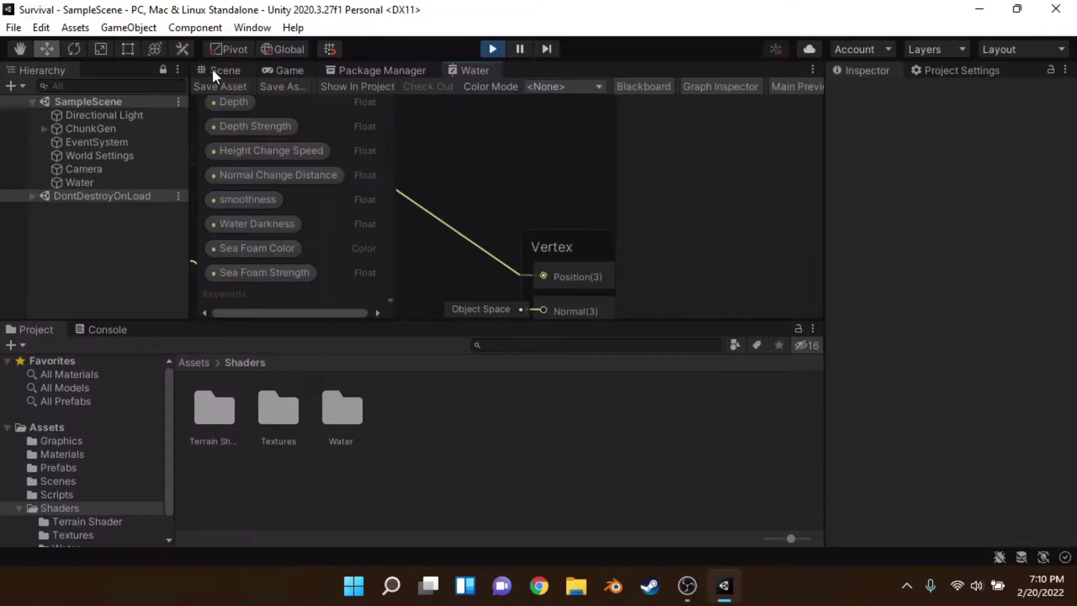
{"action": "left_click", "coordinate": [214, 71]}
{"action": "right_click_drag", "start_coordinate": [618, 215], "coordinate": [519, 180]}
{"action": "left_click", "coordinate": [547, 208]}
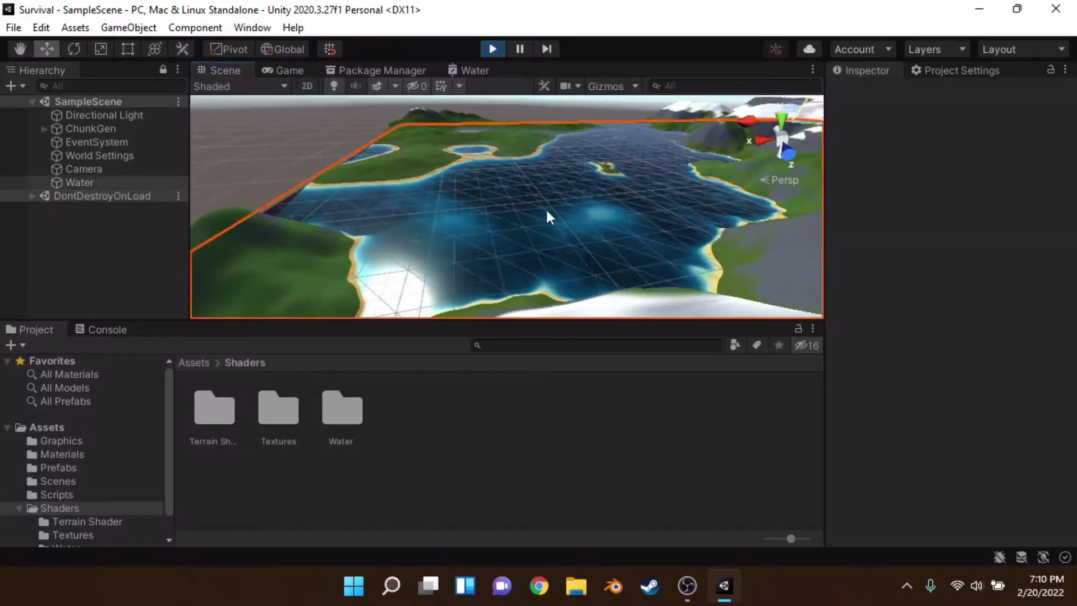
{"action": "scroll", "coordinate": [569, 215], "scroll_direction": "up", "scroll_amount": 2}
{"action": "key", "text": "shift+space"}
{"action": "right_click_drag", "start_coordinate": [572, 215], "coordinate": [889, 294]}
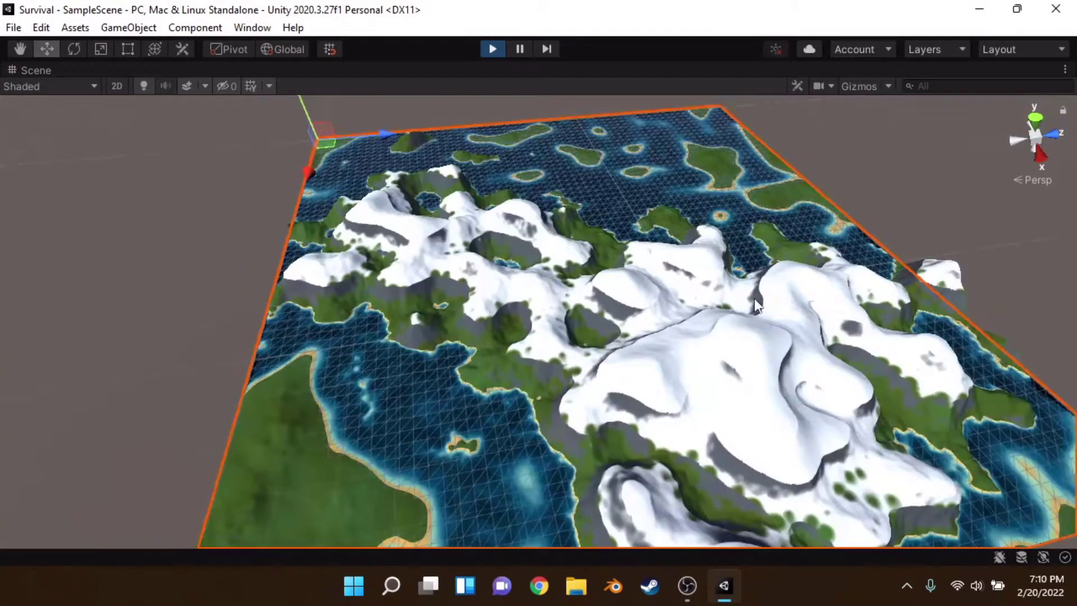
{"action": "key", "text": "shift+space"}
Step: Review the water mesh code in ChunkGen's ChunkGeneration script in Visual Studio Code, and close the editor
{"action": "left_click", "coordinate": [84, 128]}
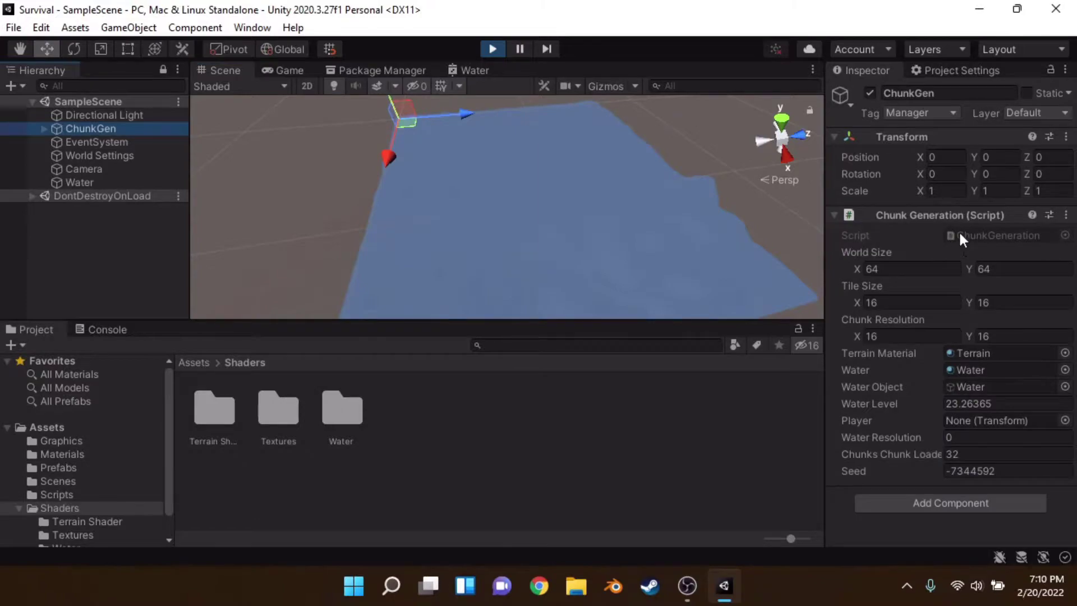
{"action": "double_click", "coordinate": [959, 235]}
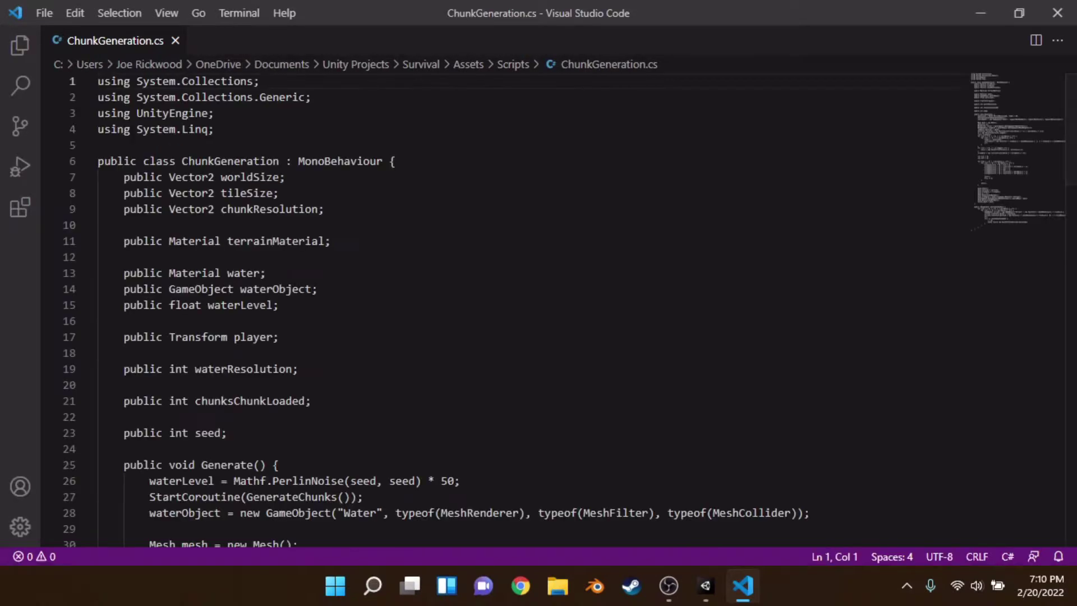
{"action": "scroll", "coordinate": [217, 267], "scroll_direction": "down", "scroll_amount": 6}
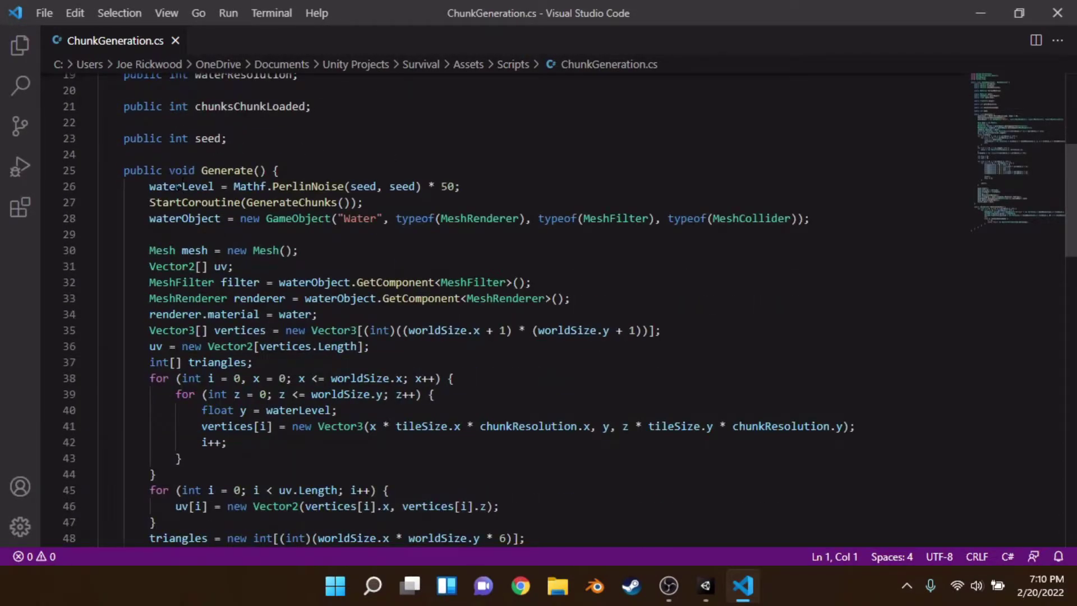
{"action": "left_click_drag", "start_coordinate": [149, 186], "coordinate": [266, 289]}
{"action": "scroll", "coordinate": [209, 297], "scroll_direction": "up", "scroll_amount": 10}
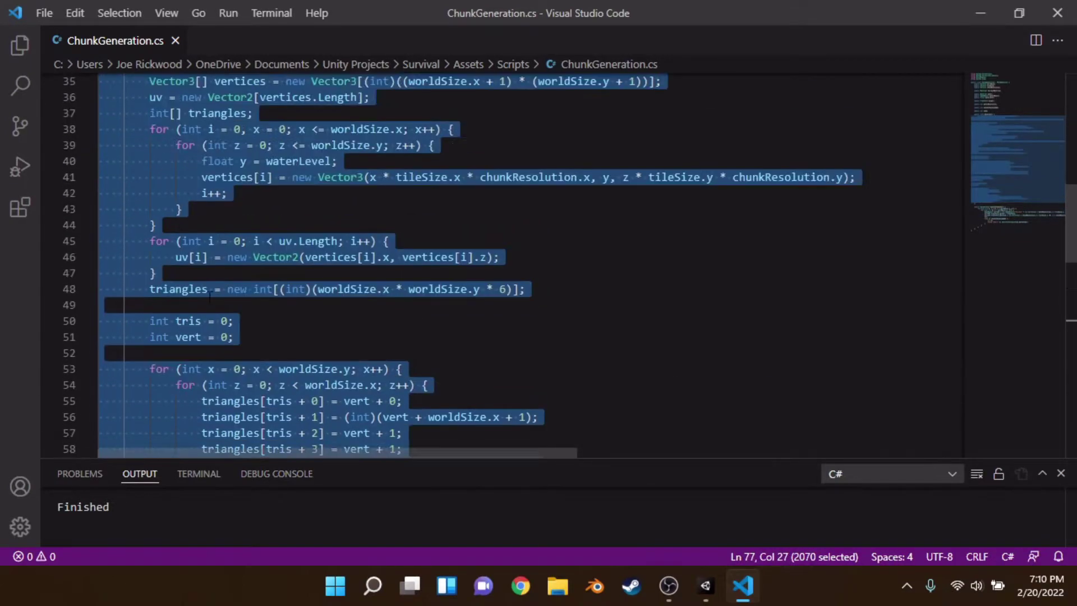
{"action": "scroll", "coordinate": [225, 184], "scroll_direction": "up", "scroll_amount": 3}
{"action": "left_click", "coordinate": [239, 271]}
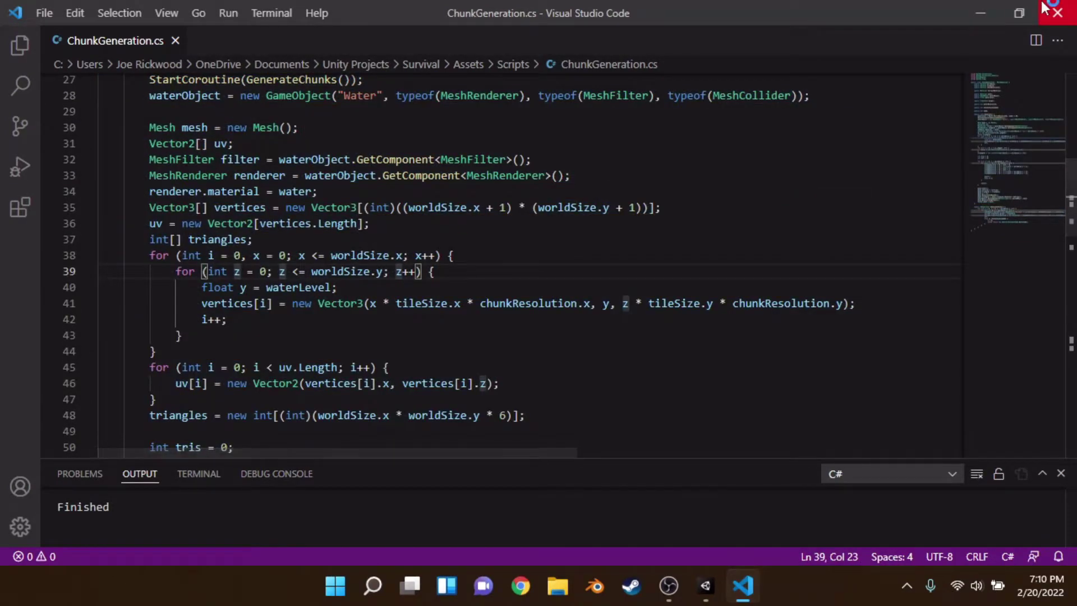
{"action": "left_click", "coordinate": [1058, 13]}
Step: Run the game, set the World Size to Large, and generate a new world
{"action": "left_click", "coordinate": [492, 50]}
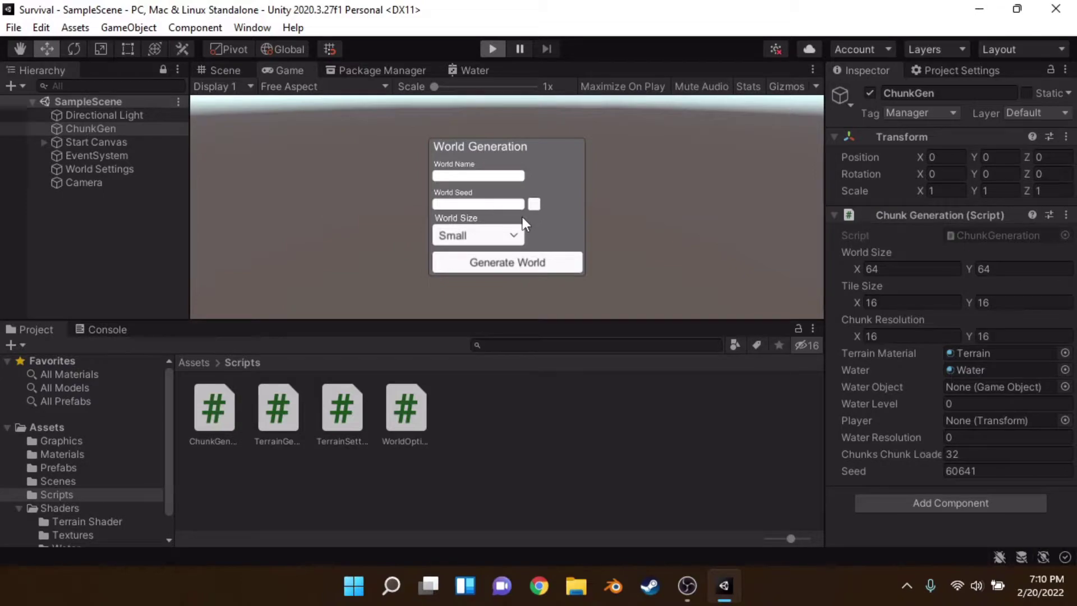
{"action": "left_click", "coordinate": [462, 231]}
{"action": "left_click", "coordinate": [469, 272]}
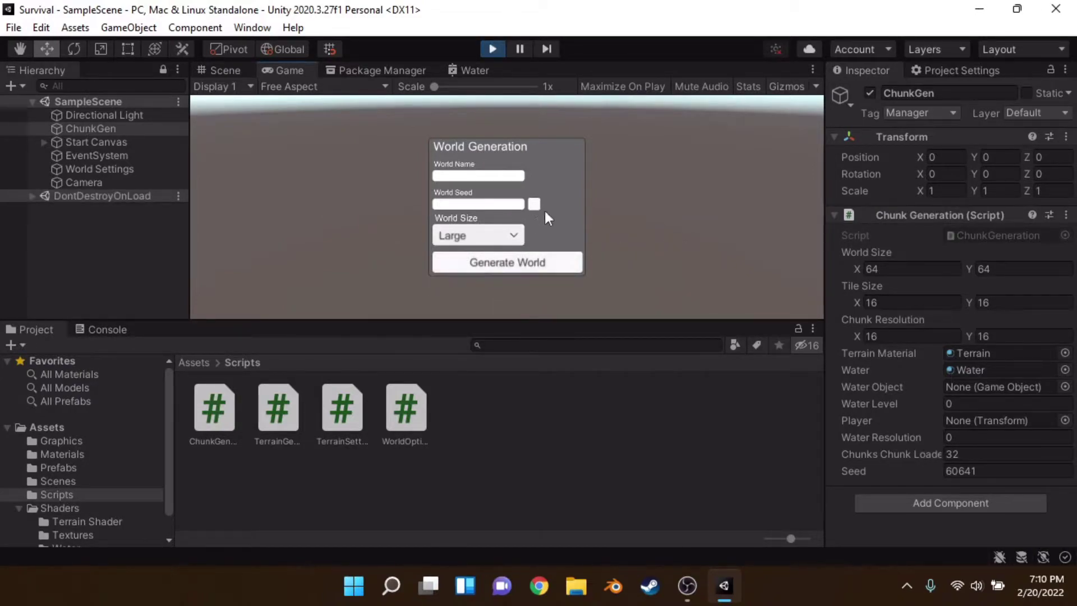
{"action": "left_click", "coordinate": [516, 262]}
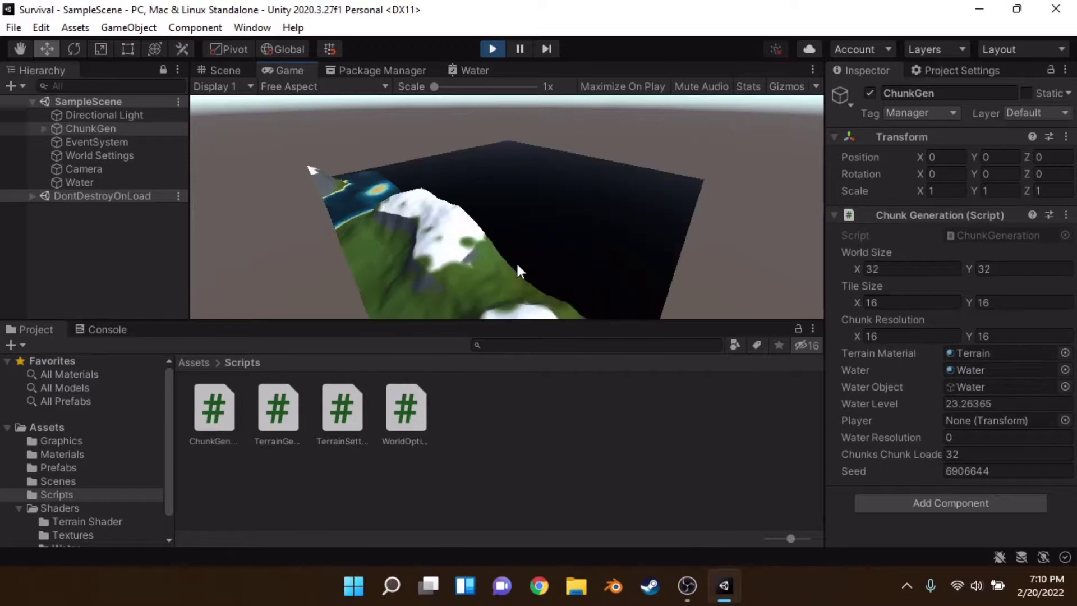
Step: Maximize the Scene view and inspect the generated terrain and its surrounding water
{"action": "left_click", "coordinate": [213, 70]}
{"action": "key", "text": "shift+space"}
{"action": "left_click_drag", "start_coordinate": [700, 259], "coordinate": [768, 237], "text": "alt"}
{"action": "key", "text": "w"}
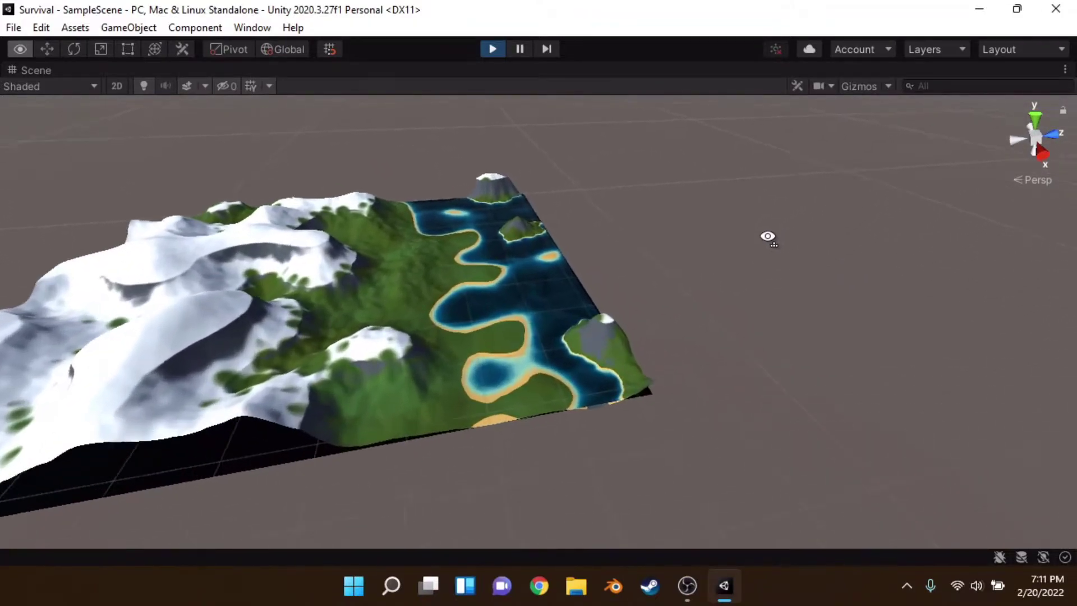
{"action": "key", "text": "w"}
{"action": "right_click_drag", "start_coordinate": [768, 236], "coordinate": [695, 178]}
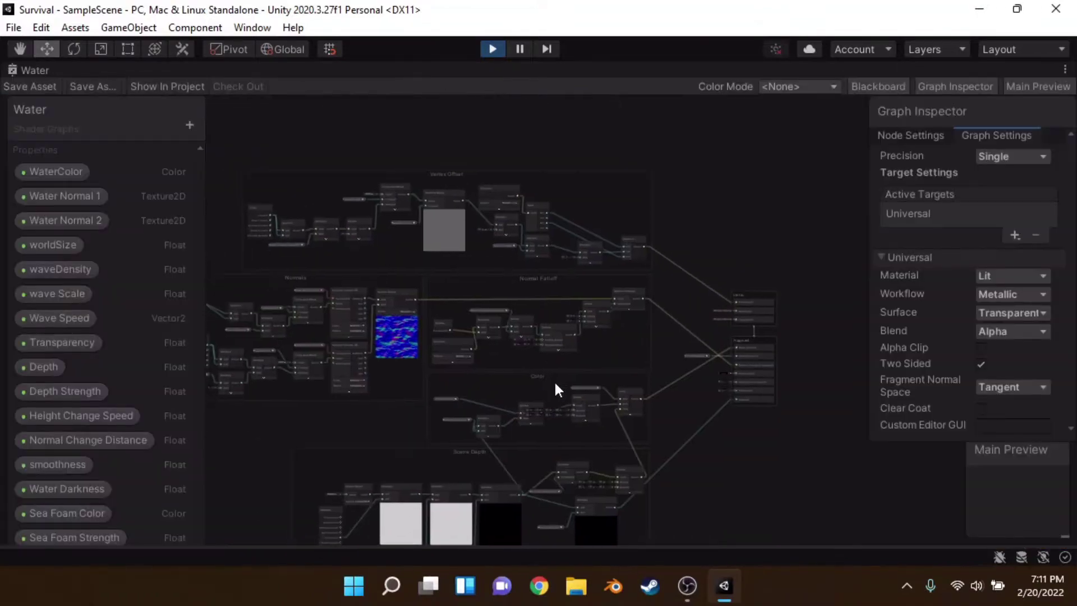
Step: Follow the Time, Multiply and Divide chain of the Water graph's Vertex Offset group into Tiling And Offset, nudging that node
{"action": "scroll", "coordinate": [555, 387], "scroll_direction": "up", "scroll_amount": 6}
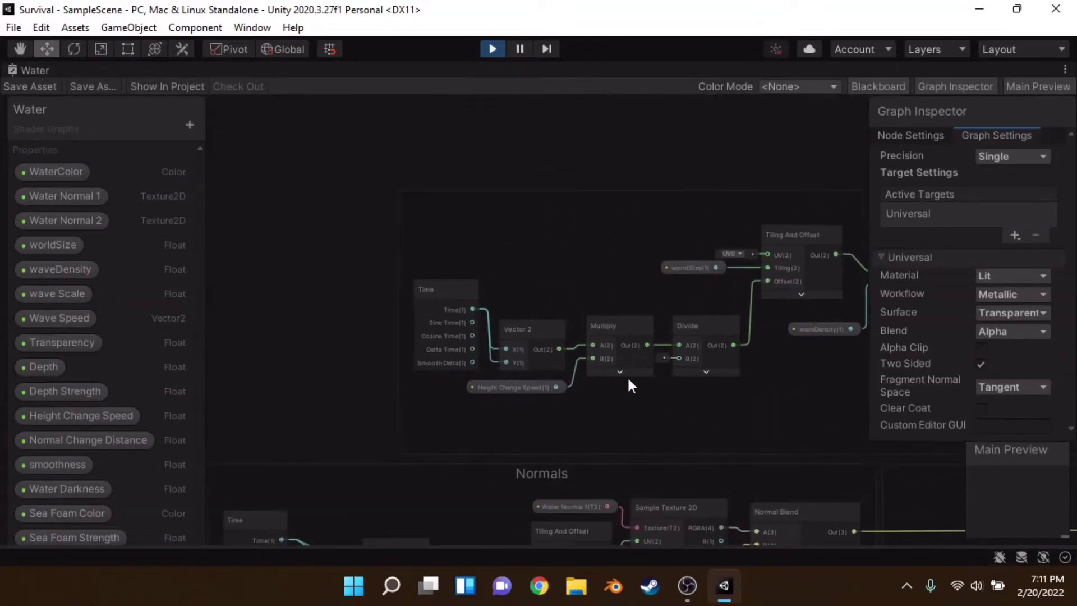
{"action": "scroll", "coordinate": [395, 258], "scroll_direction": "up", "scroll_amount": 5}
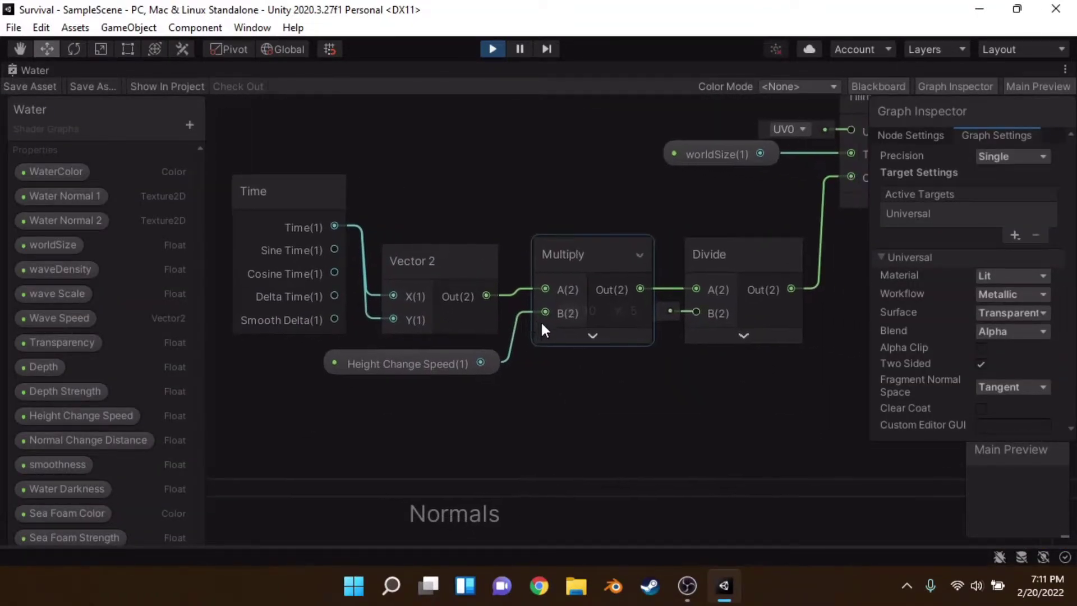
{"action": "middle_click_drag", "start_coordinate": [632, 357], "coordinate": [423, 345]}
{"action": "left_click", "coordinate": [502, 283]}
{"action": "scroll", "coordinate": [559, 324], "scroll_direction": "down", "scroll_amount": 3}
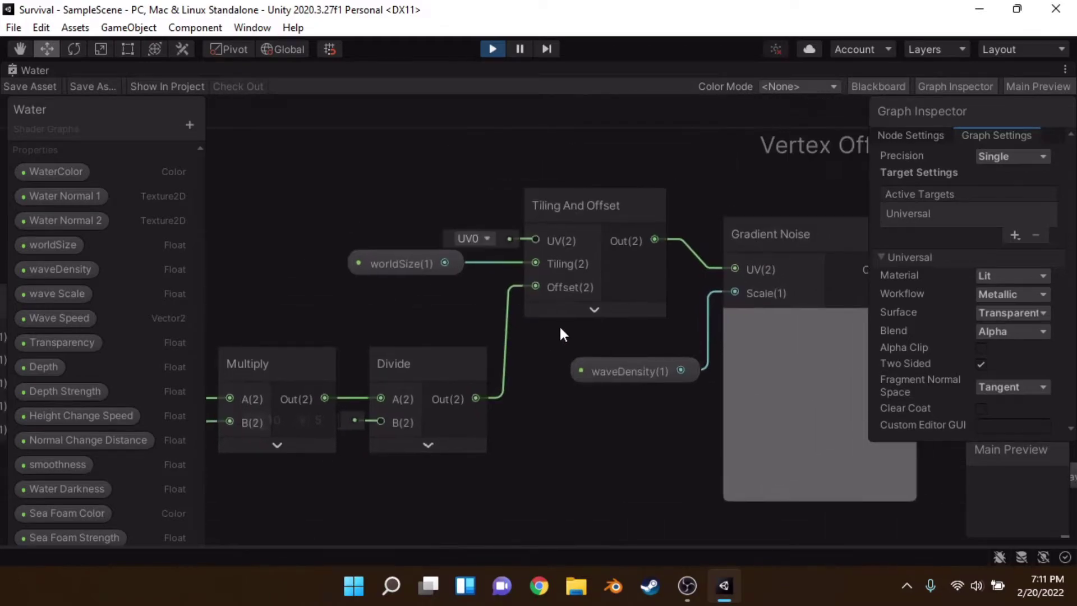
{"action": "left_click", "coordinate": [481, 205]}
{"action": "mouse_move", "coordinate": [482, 200]}
{"action": "left_mouse_down"}
{"action": "mouse_move", "coordinate": [479, 180]}
{"action": "mouse_move", "coordinate": [480, 216]}
{"action": "left_mouse_up"}
{"action": "middle_click_drag", "start_coordinate": [481, 299], "coordinate": [858, 268]}
{"action": "scroll", "coordinate": [386, 237], "scroll_direction": "down", "scroll_amount": 5}
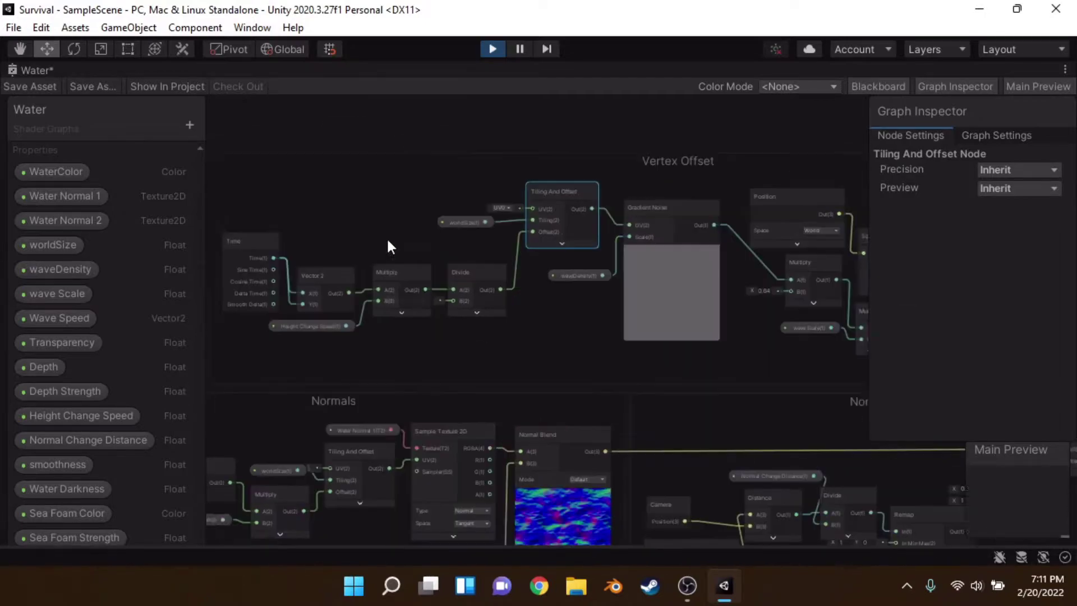
Step: Examine how worldSize, the Divide output and waveDensity feed the Tiling And Offset and Gradient Noise nodes
{"action": "scroll", "coordinate": [490, 282], "scroll_direction": "up", "scroll_amount": 4}
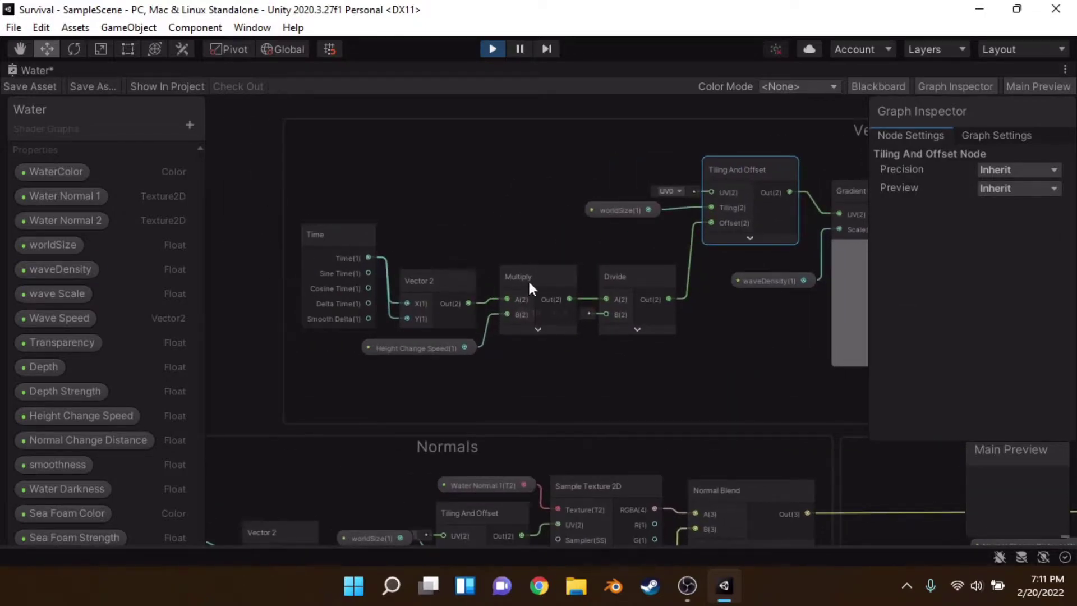
{"action": "scroll", "coordinate": [736, 210], "scroll_direction": "up", "scroll_amount": 2}
{"action": "scroll", "coordinate": [645, 250], "scroll_direction": "down", "scroll_amount": 3}
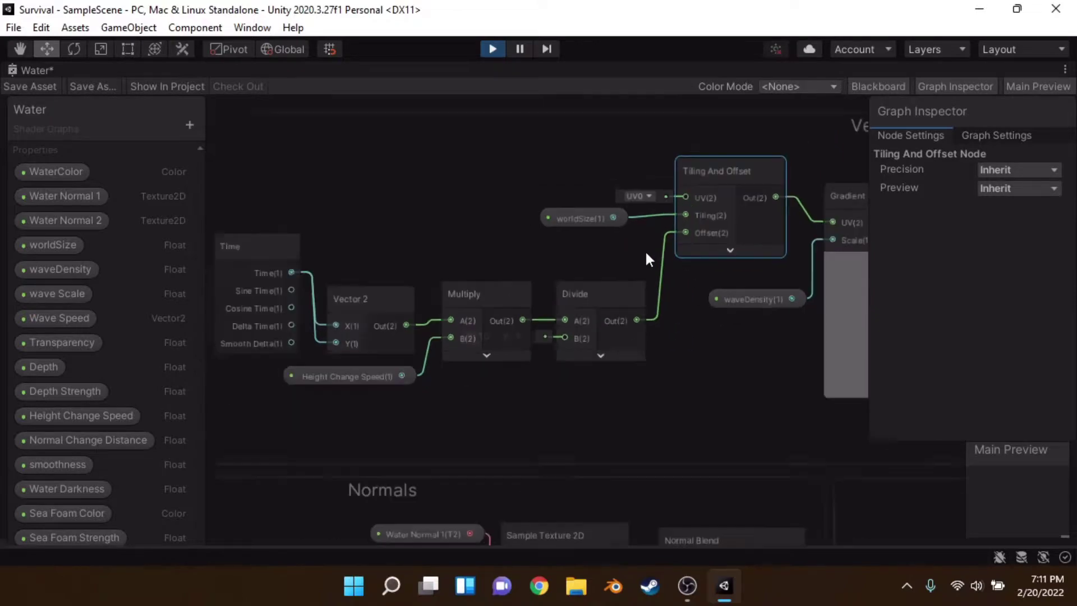
{"action": "scroll", "coordinate": [654, 221], "scroll_direction": "up", "scroll_amount": 2}
{"action": "middle_click_drag", "start_coordinate": [654, 221], "coordinate": [456, 247]}
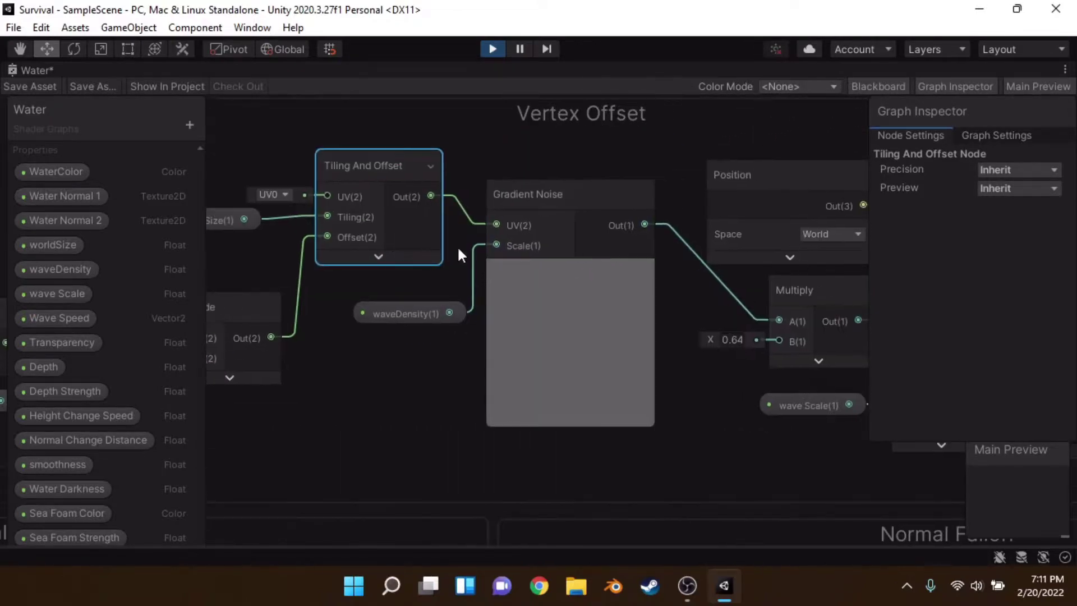
{"action": "scroll", "coordinate": [480, 283], "scroll_direction": "down", "scroll_amount": 5}
{"action": "middle_click_drag", "start_coordinate": [481, 283], "coordinate": [592, 277]}
{"action": "scroll", "coordinate": [443, 373], "scroll_direction": "up", "scroll_amount": 5}
{"action": "scroll", "coordinate": [497, 247], "scroll_direction": "down", "scroll_amount": 5}
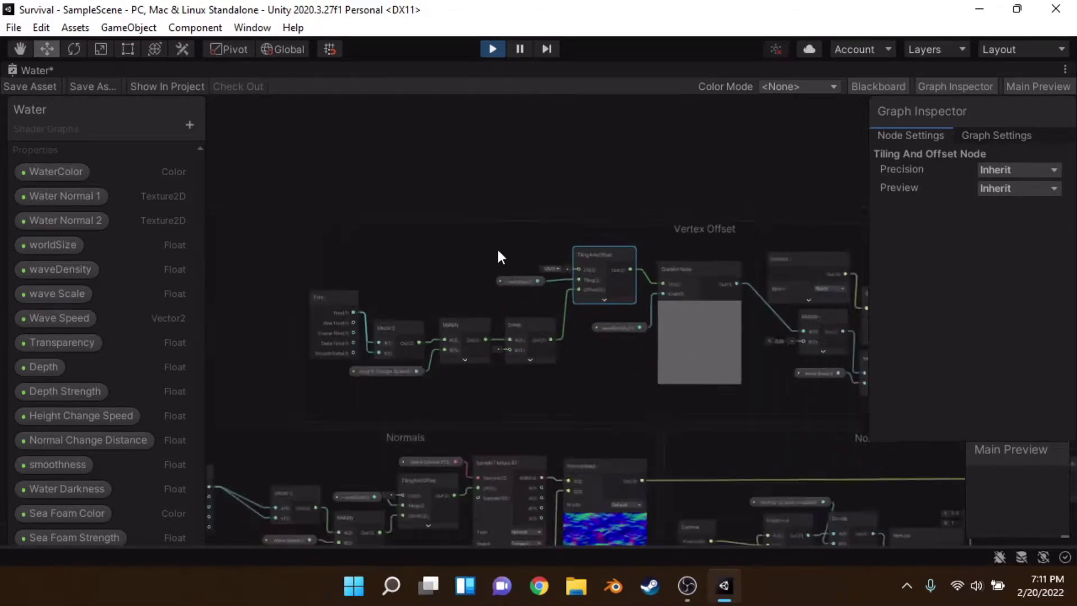
Step: Examine the Gradient Noise output and the Position node set to World space
{"action": "middle_click_drag", "start_coordinate": [497, 247], "coordinate": [379, 350]}
{"action": "scroll", "coordinate": [553, 361], "scroll_direction": "up", "scroll_amount": 3}
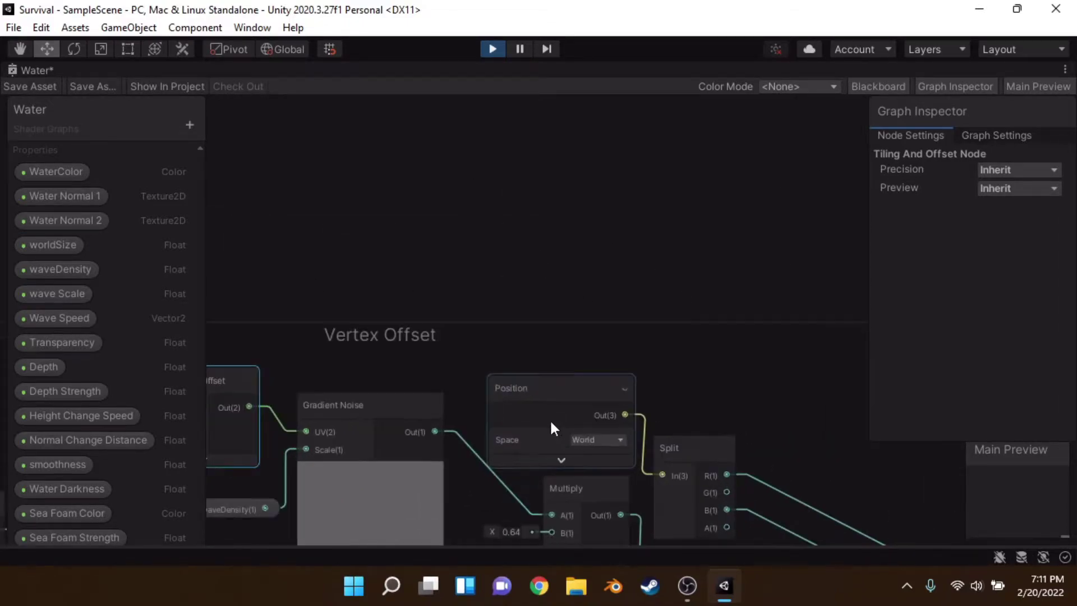
{"action": "middle_click_drag", "start_coordinate": [553, 360], "coordinate": [591, 192]}
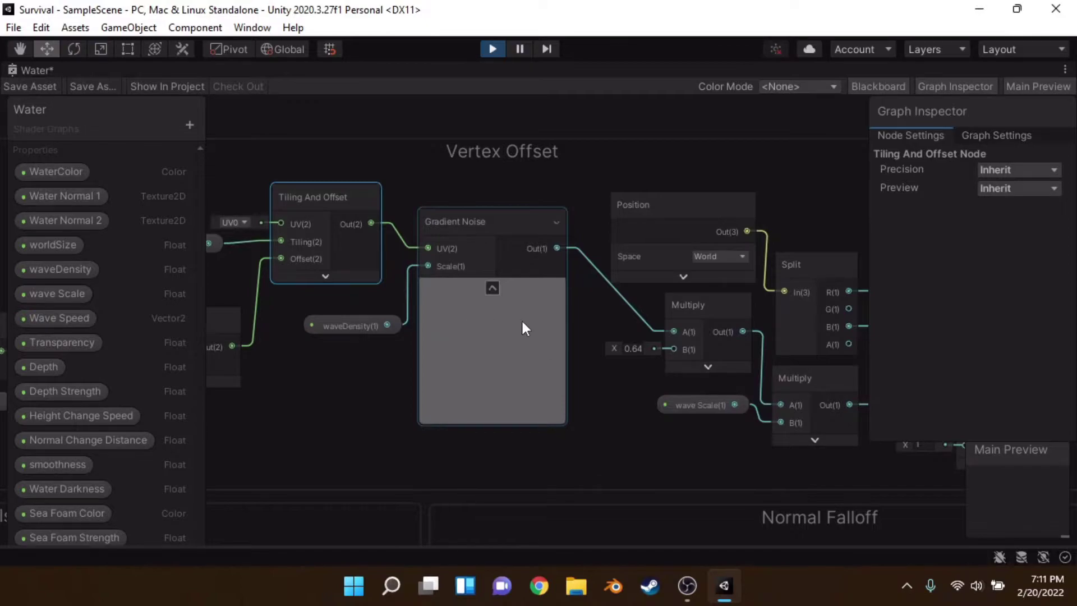
{"action": "scroll", "coordinate": [575, 258], "scroll_direction": "down", "scroll_amount": 1}
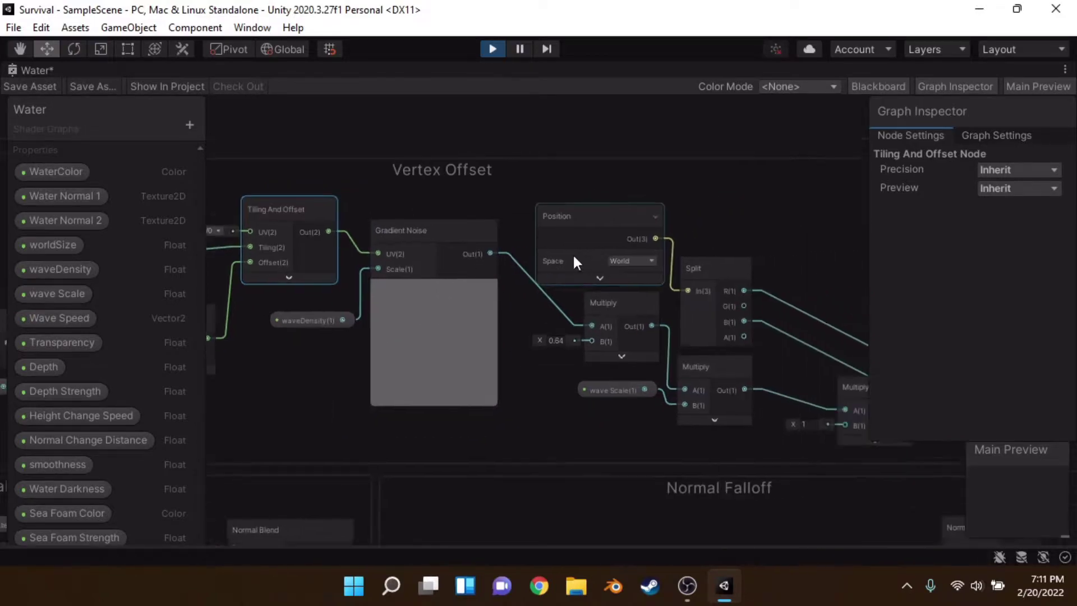
{"action": "scroll", "coordinate": [556, 254], "scroll_direction": "up", "scroll_amount": 2}
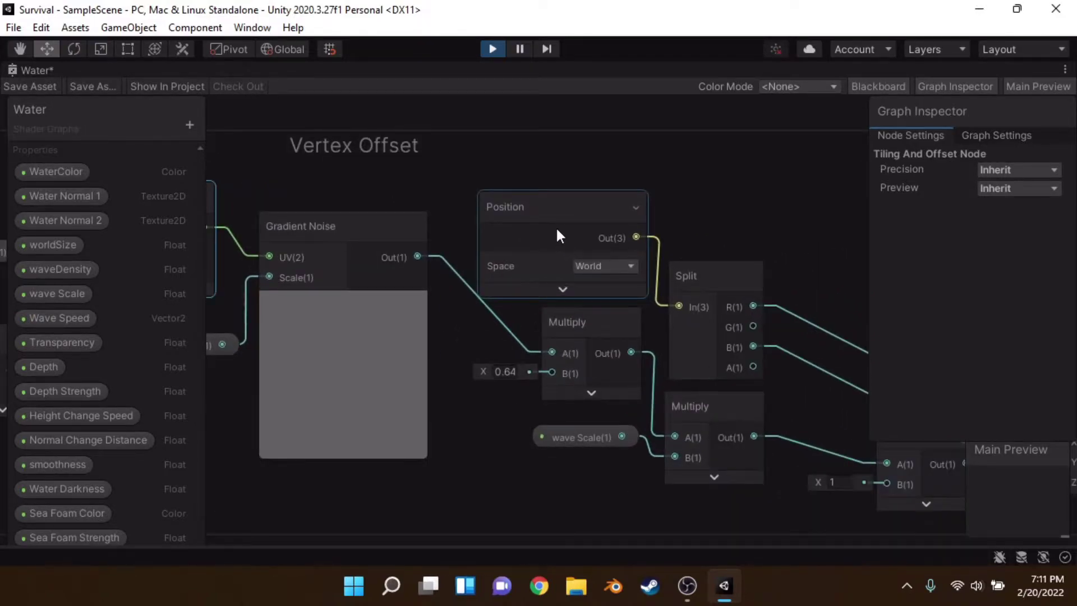
Step: Shift the Position node slightly and trace its output through Split into the Vector 3 node
{"action": "left_click_drag", "start_coordinate": [544, 213], "coordinate": [507, 202]}
{"action": "scroll", "coordinate": [519, 243], "scroll_direction": "down", "scroll_amount": 4}
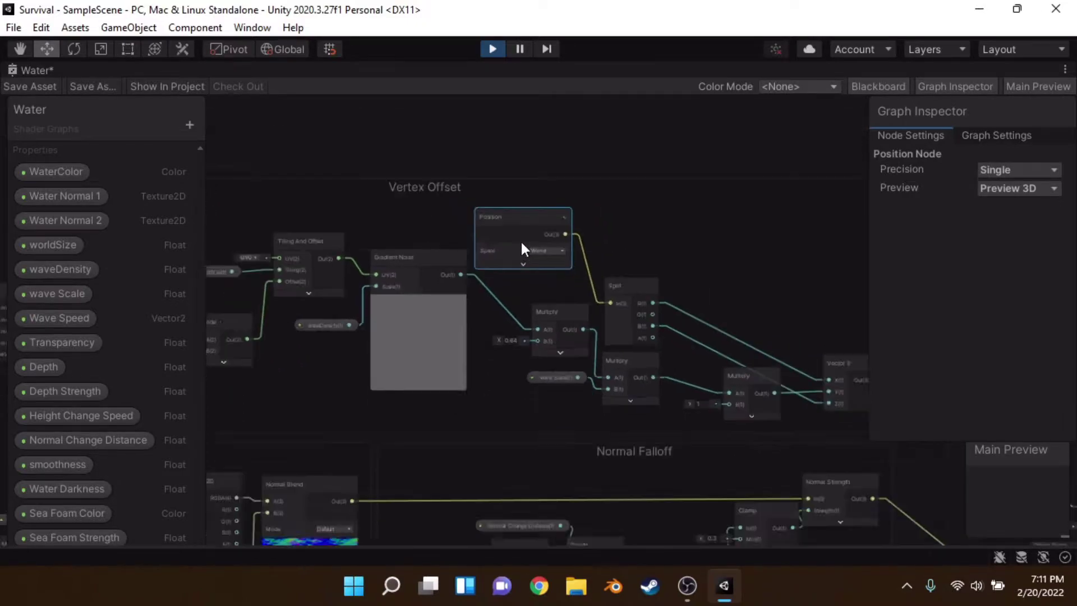
{"action": "scroll", "coordinate": [517, 244], "scroll_direction": "up", "scroll_amount": 6}
{"action": "middle_click_drag", "start_coordinate": [631, 255], "coordinate": [449, 153]}
{"action": "scroll", "coordinate": [433, 227], "scroll_direction": "down", "scroll_amount": 5}
{"action": "middle_click_drag", "start_coordinate": [434, 228], "coordinate": [475, 264]}
{"action": "scroll", "coordinate": [587, 238], "scroll_direction": "up", "scroll_amount": 2}
{"action": "middle_click_drag", "start_coordinate": [560, 303], "coordinate": [355, 213]}
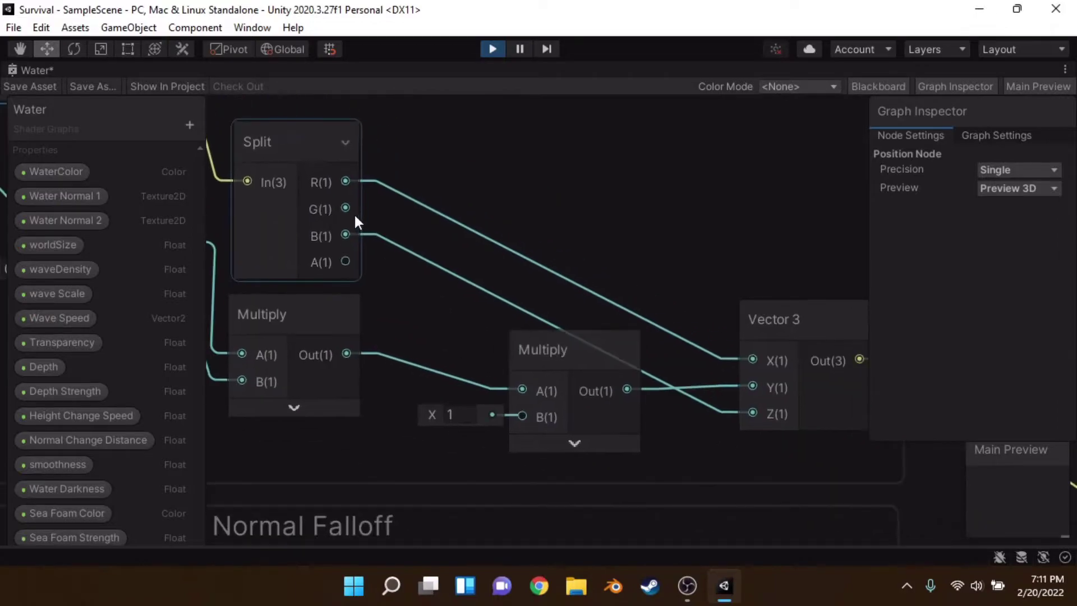
{"action": "scroll", "coordinate": [529, 317], "scroll_direction": "down", "scroll_amount": 3}
{"action": "scroll", "coordinate": [529, 318], "scroll_direction": "up", "scroll_amount": 3}
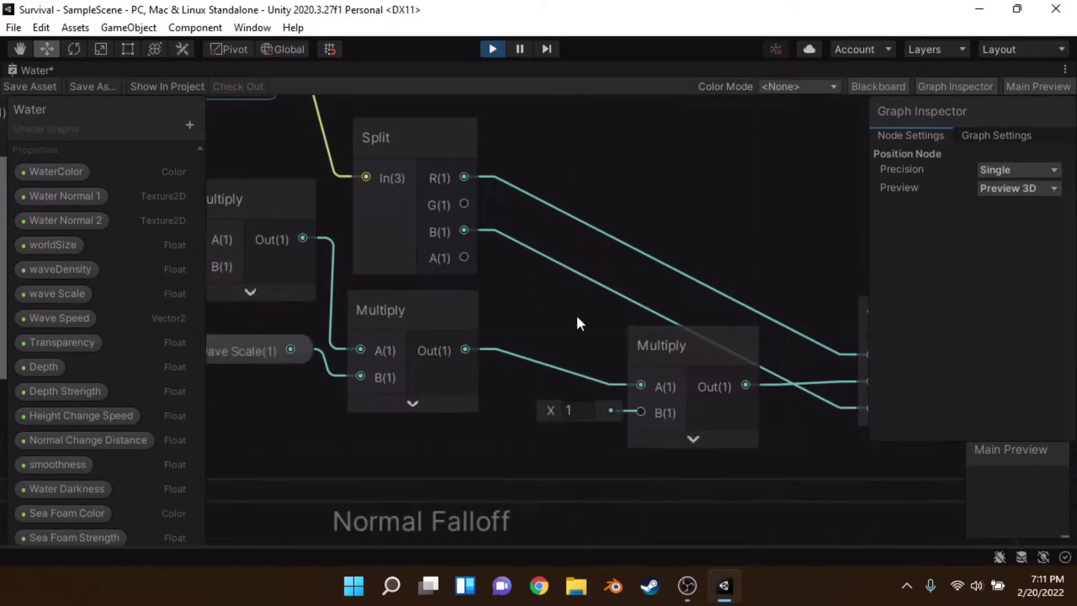
Step: Review the Vertex Offset group from the Time node onward and select the nodes that generate the Gradient Noise
{"action": "scroll", "coordinate": [578, 410], "scroll_direction": "down", "scroll_amount": 2}
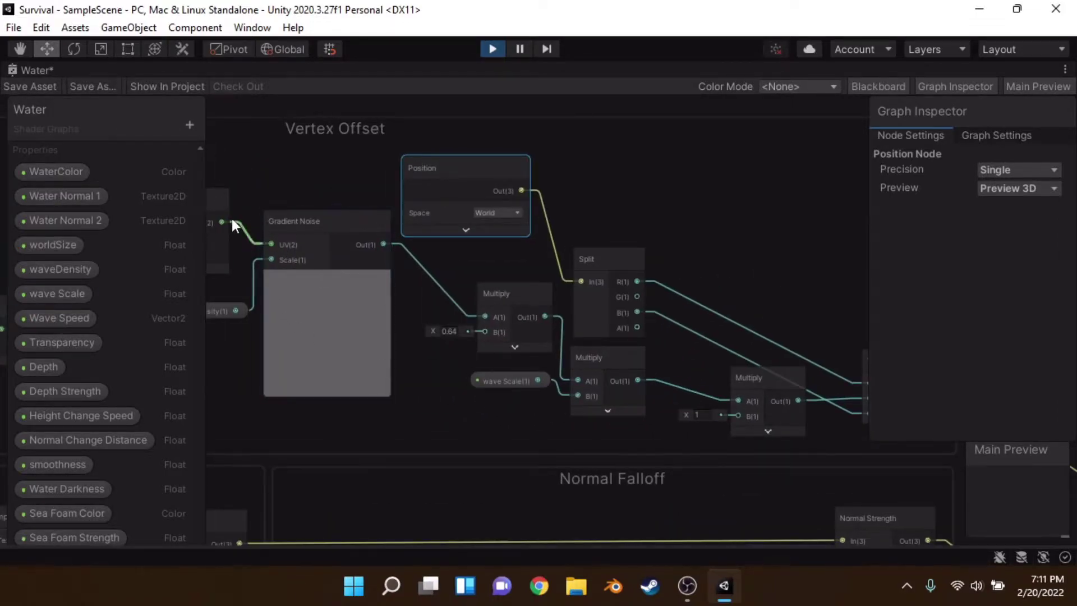
{"action": "scroll", "coordinate": [407, 196], "scroll_direction": "up", "scroll_amount": 1}
{"action": "scroll", "coordinate": [464, 268], "scroll_direction": "down", "scroll_amount": 1}
{"action": "middle_click_drag", "start_coordinate": [464, 268], "coordinate": [696, 277]}
{"action": "scroll", "coordinate": [507, 268], "scroll_direction": "down", "scroll_amount": 1}
{"action": "middle_click_drag", "start_coordinate": [507, 268], "coordinate": [408, 238]}
{"action": "scroll", "coordinate": [408, 244], "scroll_direction": "up", "scroll_amount": 1}
{"action": "scroll", "coordinate": [409, 247], "scroll_direction": "down", "scroll_amount": 3}
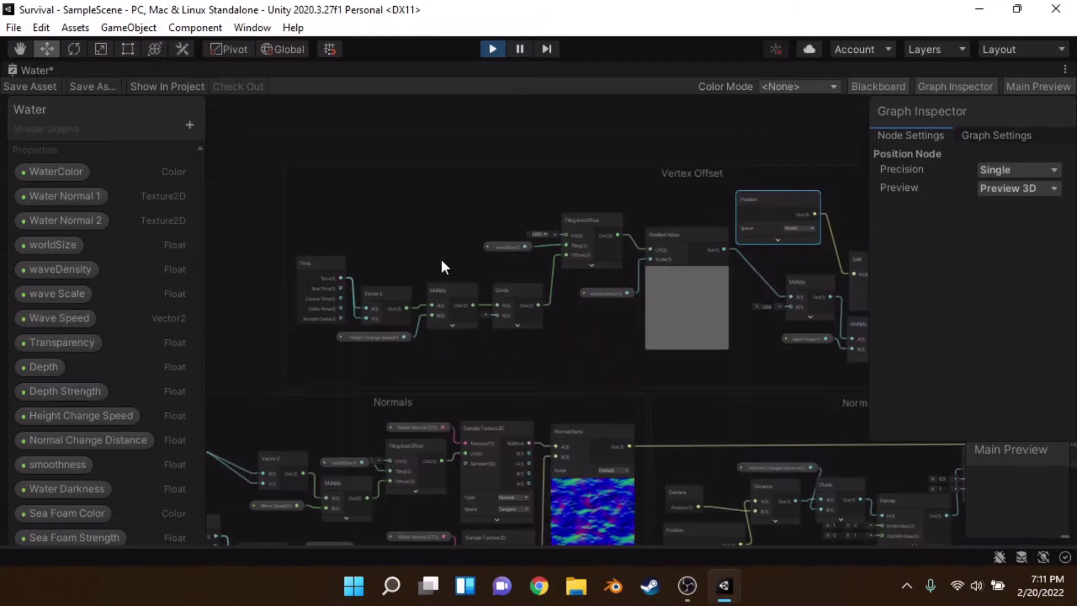
{"action": "left_click_drag", "start_coordinate": [301, 180], "coordinate": [665, 335]}
{"action": "scroll", "coordinate": [777, 359], "scroll_direction": "up", "scroll_amount": 2}
{"action": "middle_click_drag", "start_coordinate": [777, 359], "coordinate": [608, 277]}
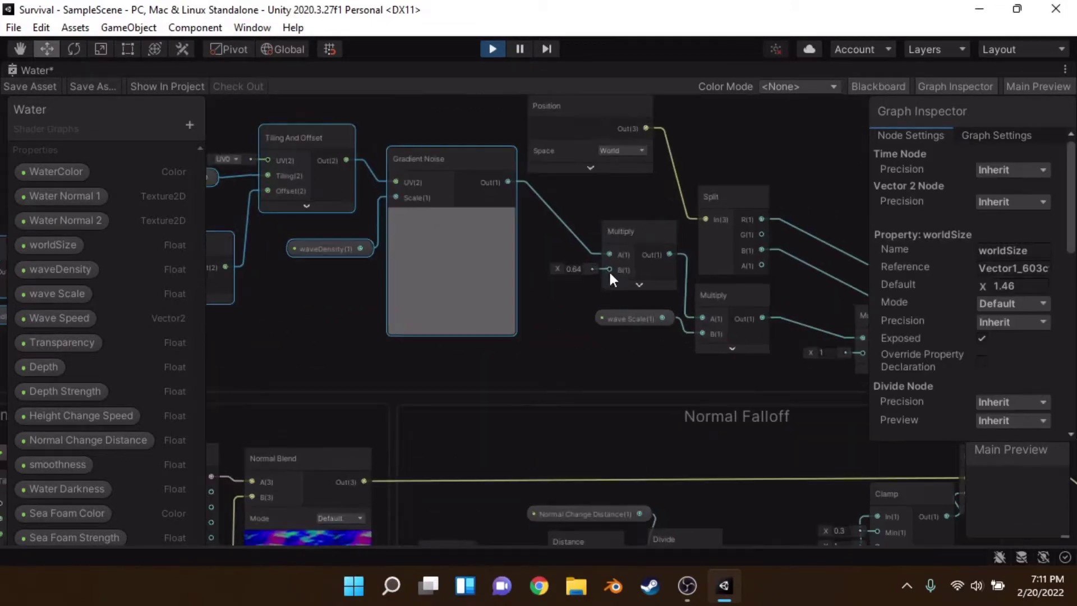
Step: Select the Multiply node after Gradient Noise and follow the Multiply chain to Vector 3's Y input
{"action": "left_click", "coordinate": [611, 277]}
{"action": "middle_click_drag", "start_coordinate": [733, 344], "coordinate": [547, 368]}
{"action": "scroll", "coordinate": [462, 305], "scroll_direction": "up", "scroll_amount": 1}
{"action": "middle_click_drag", "start_coordinate": [462, 305], "coordinate": [347, 259]}
{"action": "left_click", "coordinate": [431, 288]}
{"action": "left_click", "coordinate": [325, 244]}
{"action": "scroll", "coordinate": [598, 279], "scroll_direction": "up", "scroll_amount": 1}
{"action": "middle_click_drag", "start_coordinate": [598, 279], "coordinate": [505, 223]}
{"action": "scroll", "coordinate": [506, 224], "scroll_direction": "up", "scroll_amount": 1}
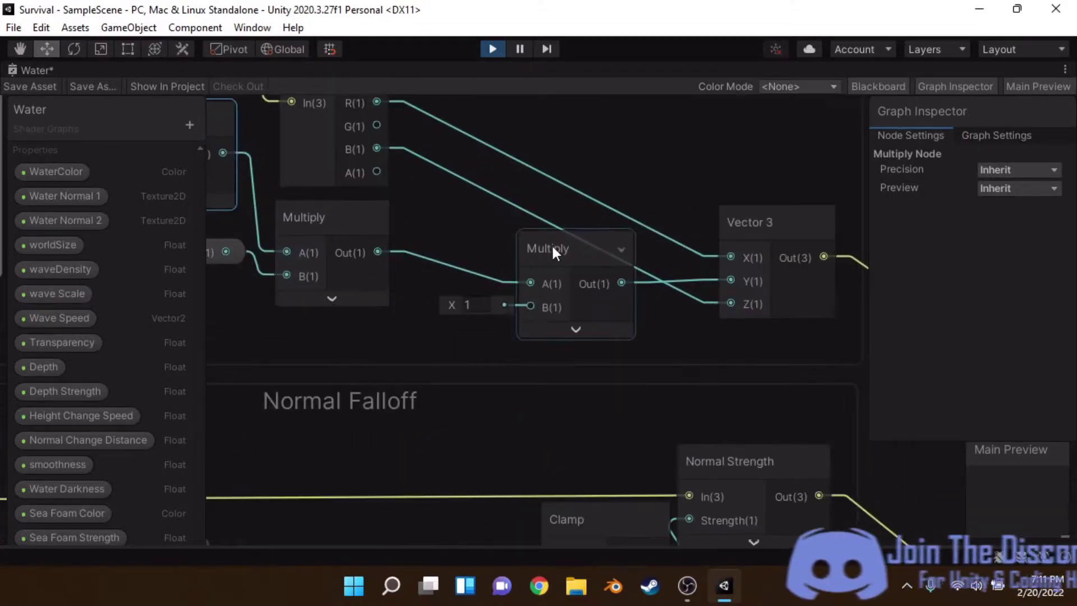
Step: Replace the Multiply-by-1 node with a direct link from the wave Scale Multiply to Vector 3's Y input, and save the asset
{"action": "middle_click_drag", "start_coordinate": [572, 265], "coordinate": [423, 309]}
{"action": "left_click_drag", "start_coordinate": [423, 309], "coordinate": [382, 311]}
{"action": "scroll", "coordinate": [382, 311], "scroll_direction": "down", "scroll_amount": 2}
{"action": "middle_click_drag", "start_coordinate": [382, 313], "coordinate": [462, 309]}
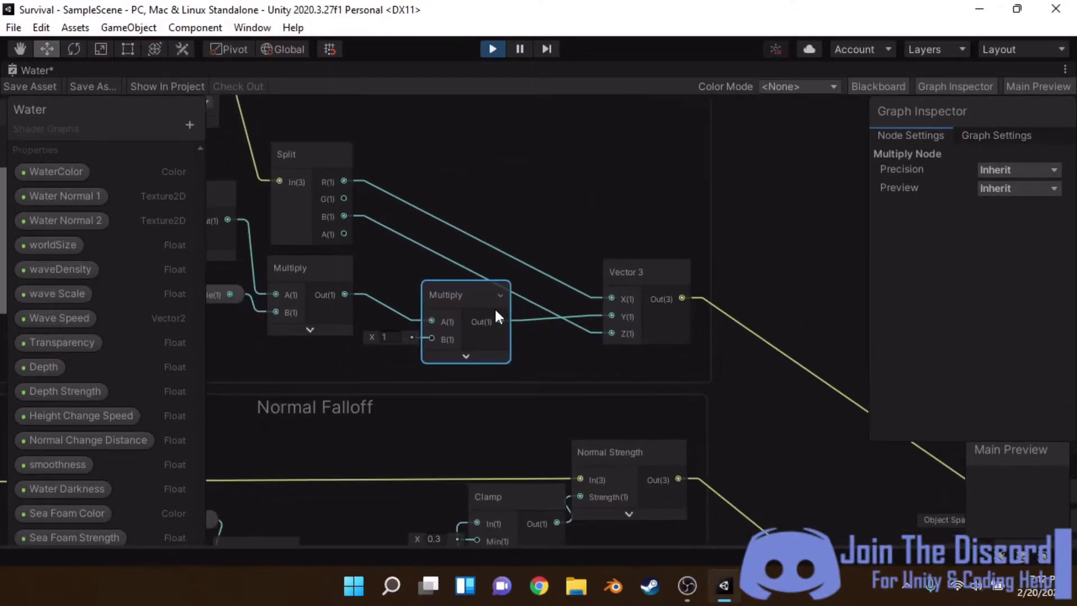
{"action": "key", "text": "Delete"}
{"action": "left_click_drag", "start_coordinate": [348, 294], "coordinate": [613, 315]}
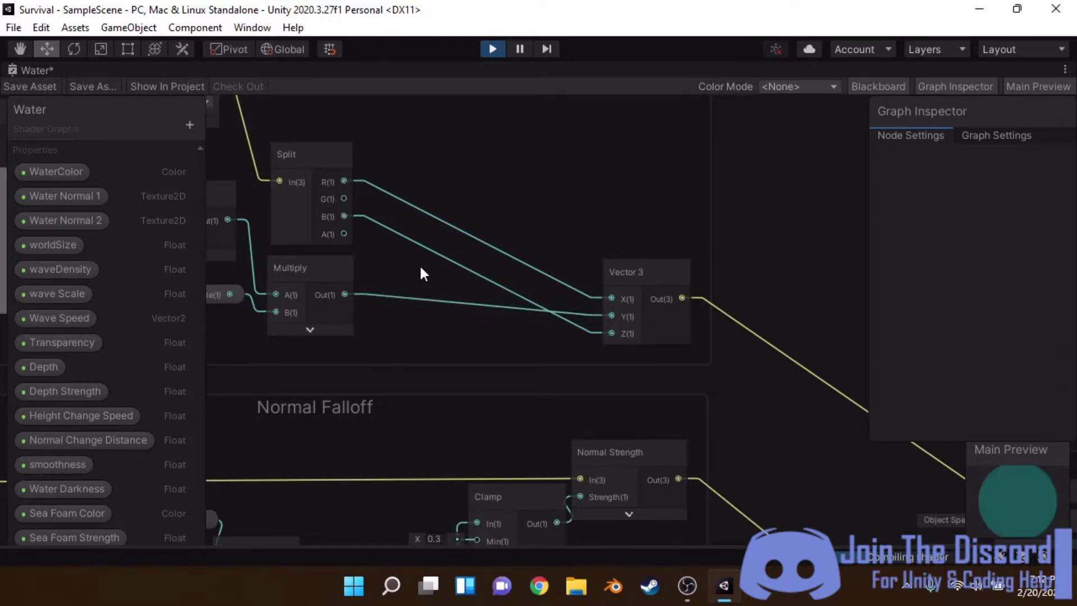
{"action": "middle_click_drag", "start_coordinate": [420, 265], "coordinate": [519, 307]}
{"action": "left_click", "coordinate": [36, 89]}
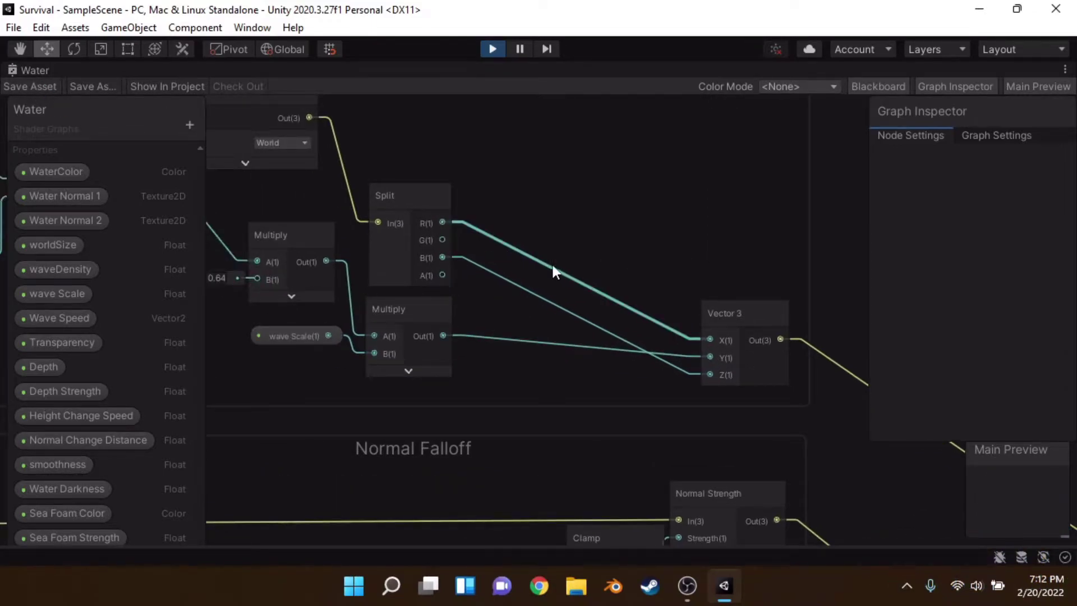
Step: Look over the rewired Vertex Offset group, from the Time node through to the Split node
{"action": "middle_click_drag", "start_coordinate": [552, 265], "coordinate": [603, 228]}
{"action": "middle_click_drag", "start_coordinate": [430, 217], "coordinate": [738, 342]}
{"action": "scroll", "coordinate": [738, 341], "scroll_direction": "down", "scroll_amount": 1}
{"action": "scroll", "coordinate": [740, 349], "scroll_direction": "down", "scroll_amount": 3}
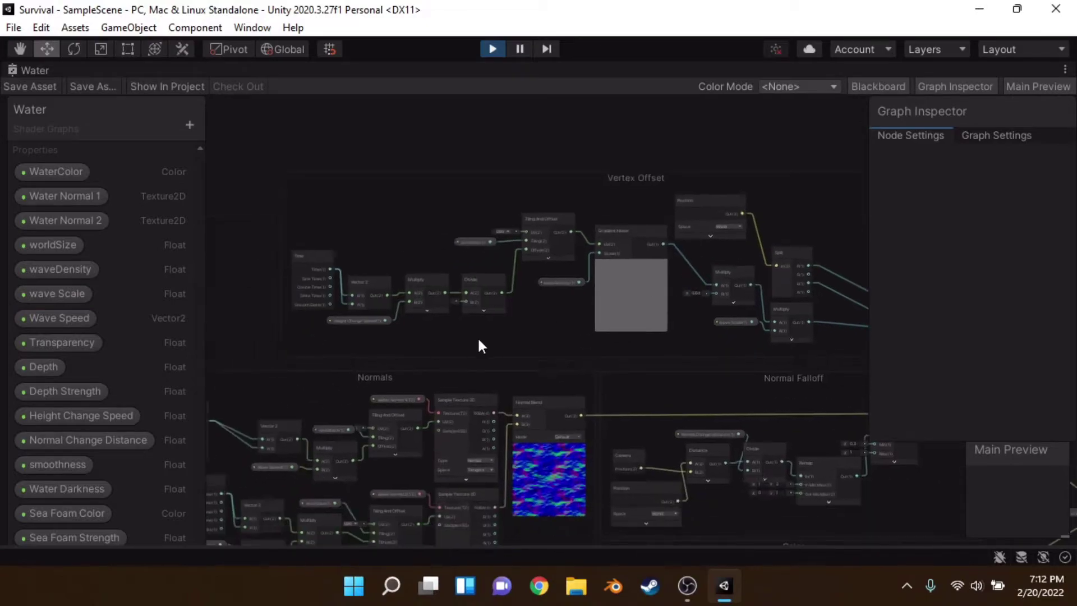
{"action": "left_click_drag", "start_coordinate": [303, 346], "coordinate": [809, 307]}
{"action": "left_click", "coordinate": [781, 208]}
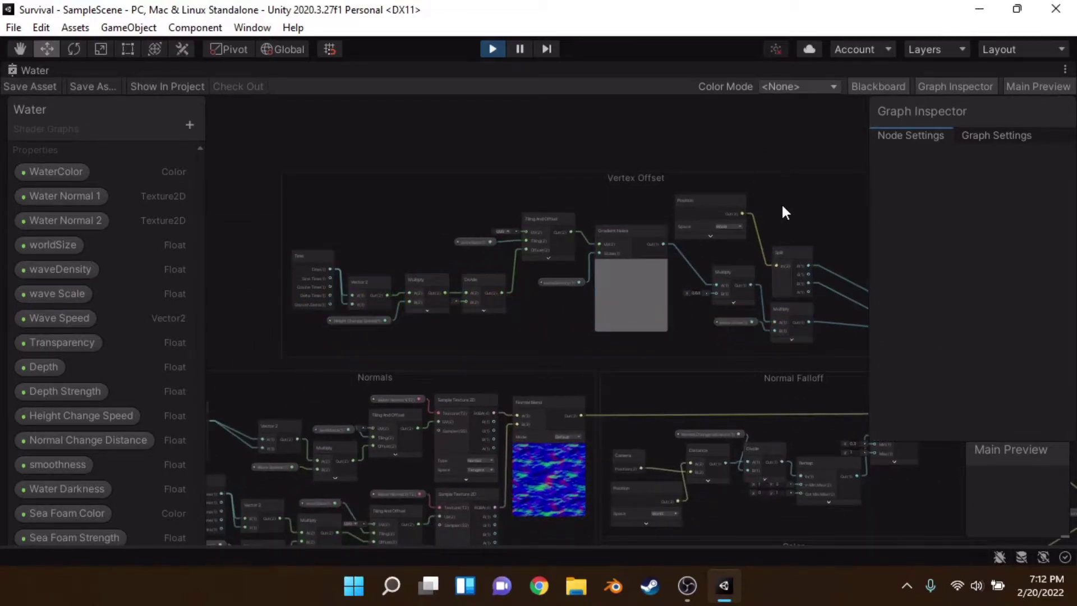
Step: Reposition the Vector 3 node and trace its output to the Position input of the Vertex block
{"action": "scroll", "coordinate": [507, 311], "scroll_direction": "up", "scroll_amount": 6}
{"action": "left_click_drag", "start_coordinate": [541, 273], "coordinate": [562, 264]}
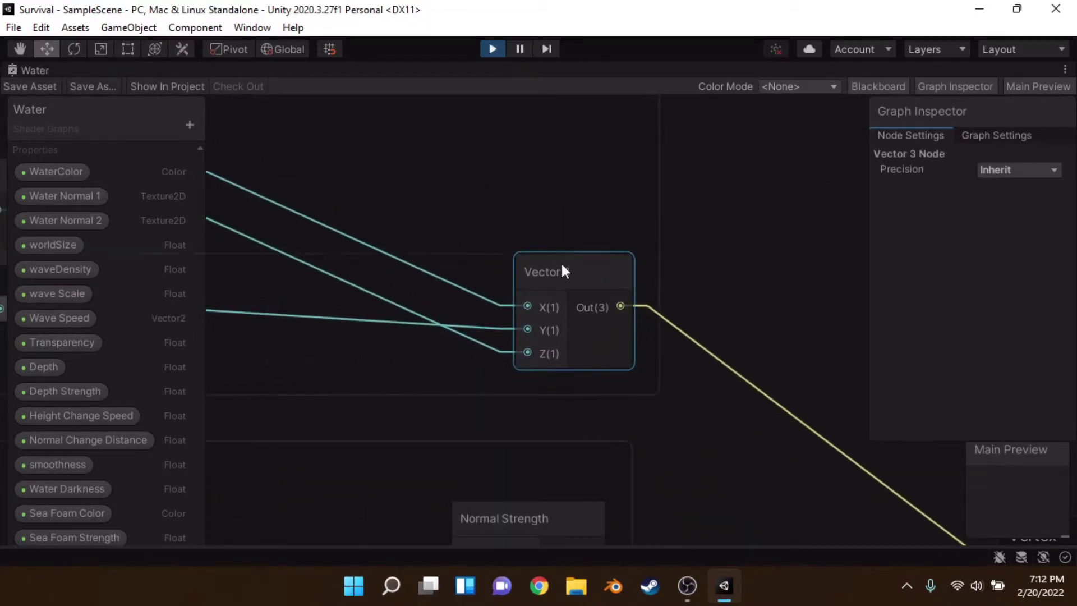
{"action": "scroll", "coordinate": [583, 280], "scroll_direction": "down", "scroll_amount": 3}
{"action": "middle_click_drag", "start_coordinate": [589, 284], "coordinate": [363, 146]}
{"action": "left_click_drag", "start_coordinate": [352, 149], "coordinate": [350, 233]}
{"action": "scroll", "coordinate": [502, 304], "scroll_direction": "up", "scroll_amount": 4}
{"action": "middle_click_drag", "start_coordinate": [503, 304], "coordinate": [251, 133]}
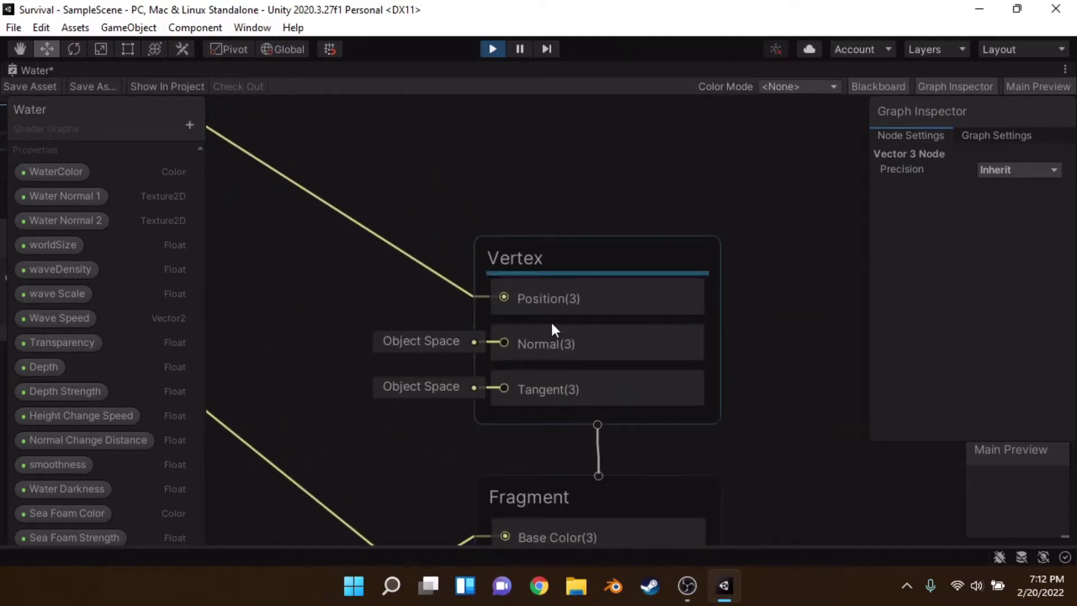
Step: Examine the Vertex block's Position, Normal and Tangent inputs, and save the Water shader graph
{"action": "scroll", "coordinate": [583, 275], "scroll_direction": "down", "scroll_amount": 3}
{"action": "scroll", "coordinate": [542, 306], "scroll_direction": "up", "scroll_amount": 3}
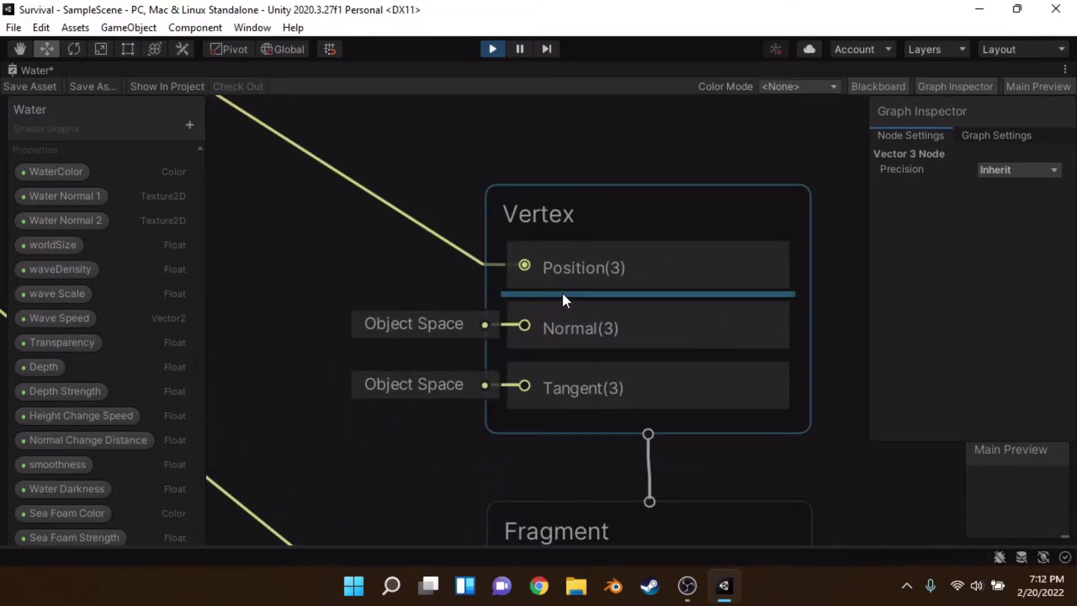
{"action": "scroll", "coordinate": [563, 295], "scroll_direction": "down", "scroll_amount": 3}
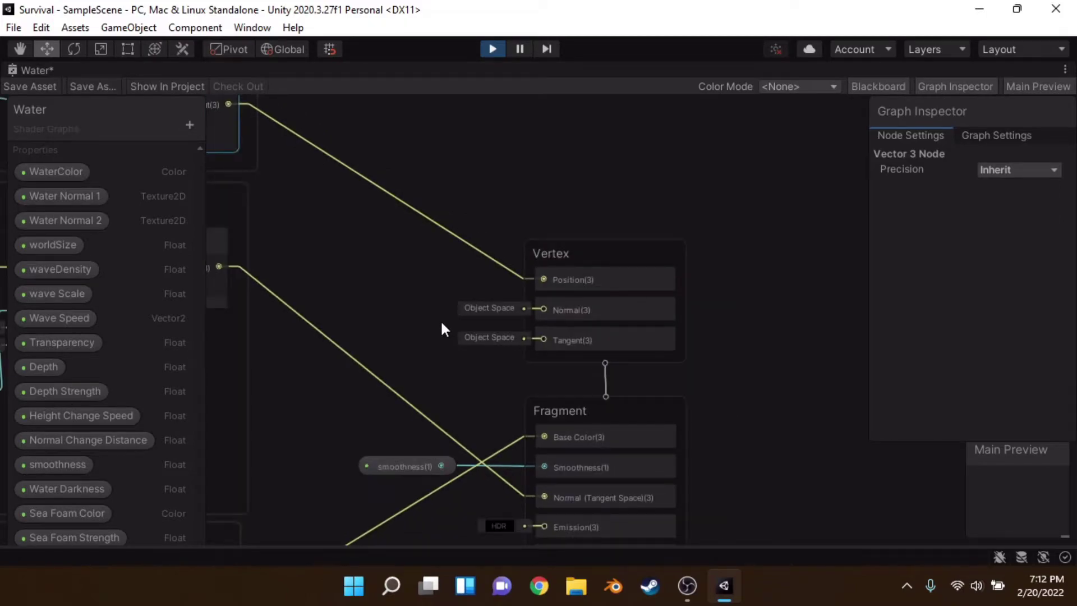
{"action": "left_click", "coordinate": [27, 87]}
Step: Survey the entire Water shader graph, from the Vertex Offset and Normals groups to the Vertex and Fragment blocks
{"action": "left_click", "coordinate": [395, 259]}
{"action": "scroll", "coordinate": [395, 259], "scroll_direction": "down", "scroll_amount": 6}
{"action": "middle_click_drag", "start_coordinate": [395, 259], "coordinate": [792, 266]}
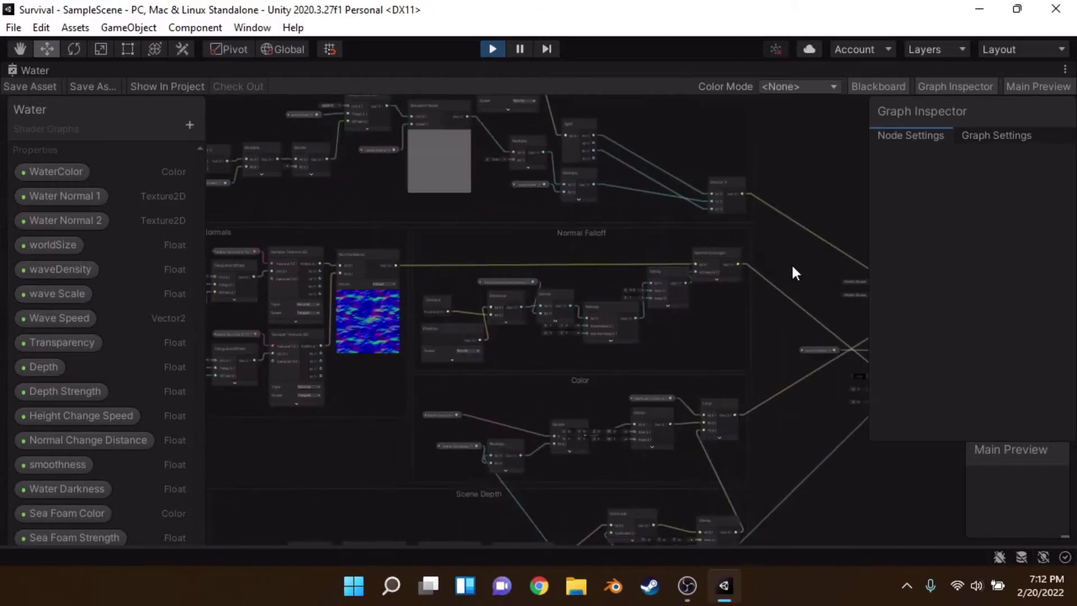
{"action": "scroll", "coordinate": [729, 269], "scroll_direction": "down", "scroll_amount": 3}
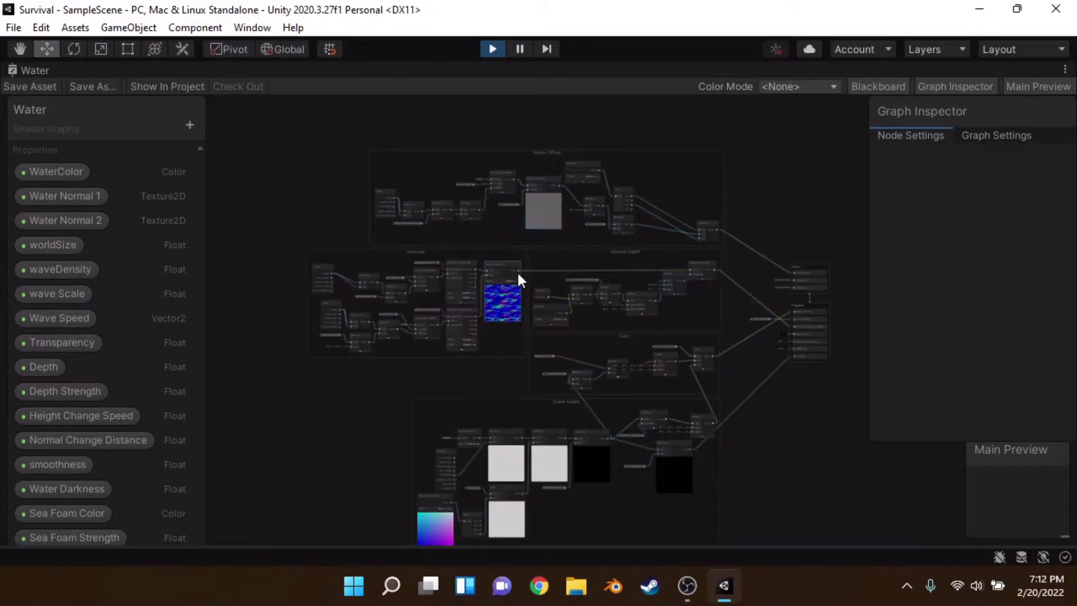
Step: Look over how the Vertex Offset, Normals, Normal Falloff, Color and Scene Depth groups connect to the Vertex and Fragment blocks
{"action": "scroll", "coordinate": [497, 271], "scroll_direction": "up", "scroll_amount": 3}
{"action": "scroll", "coordinate": [474, 355], "scroll_direction": "down", "scroll_amount": 3}
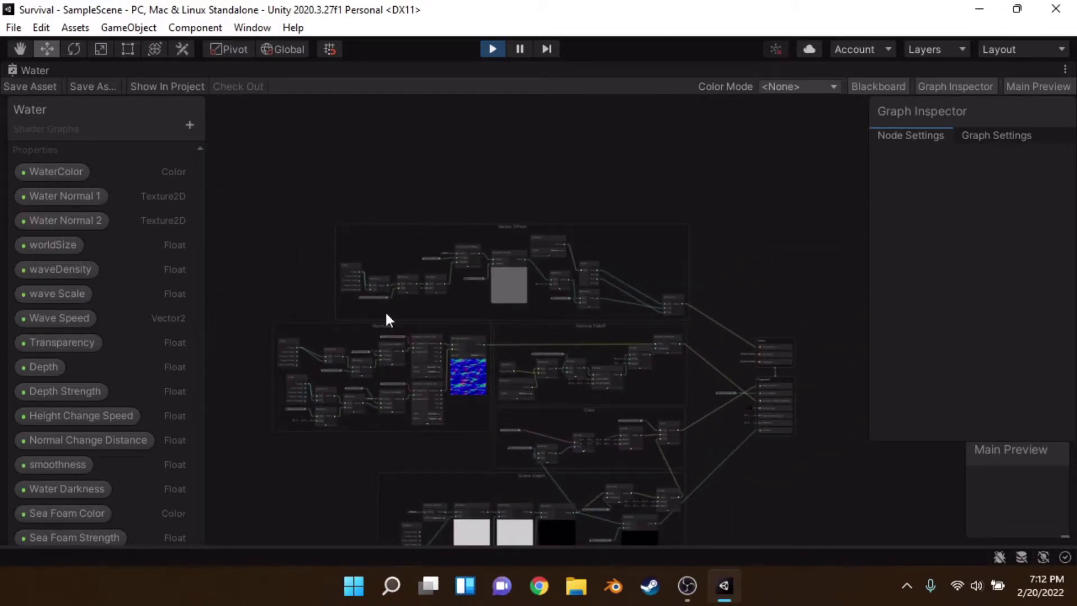
{"action": "middle_click_drag", "start_coordinate": [392, 380], "coordinate": [504, 145]}
{"action": "middle_click_drag", "start_coordinate": [842, 259], "coordinate": [765, 439]}
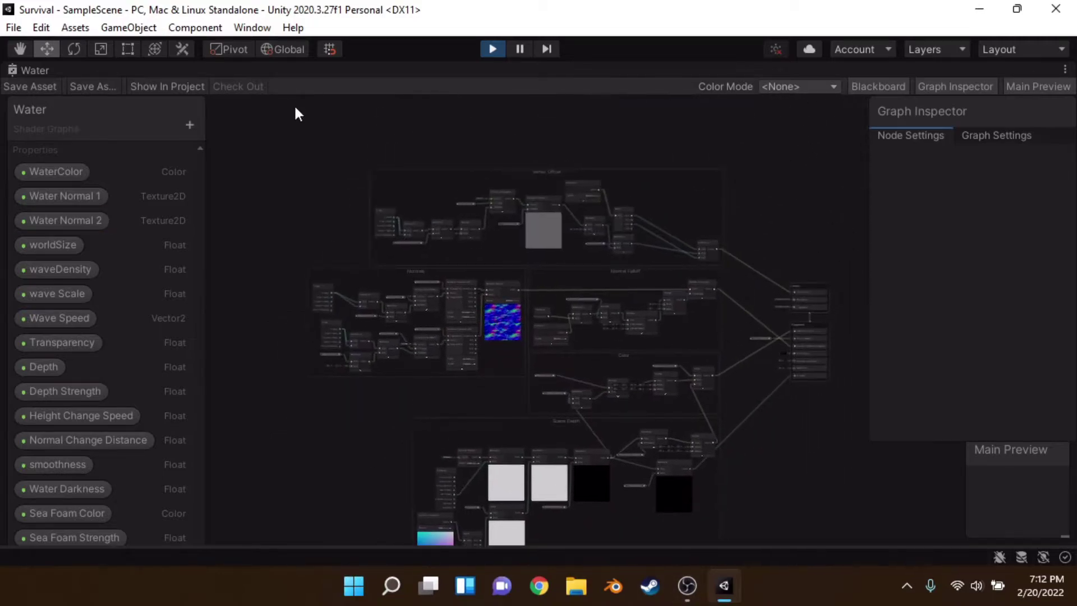
{"action": "scroll", "coordinate": [651, 328], "scroll_direction": "up", "scroll_amount": 1}
{"action": "middle_click_drag", "start_coordinate": [651, 328], "coordinate": [627, 344]}
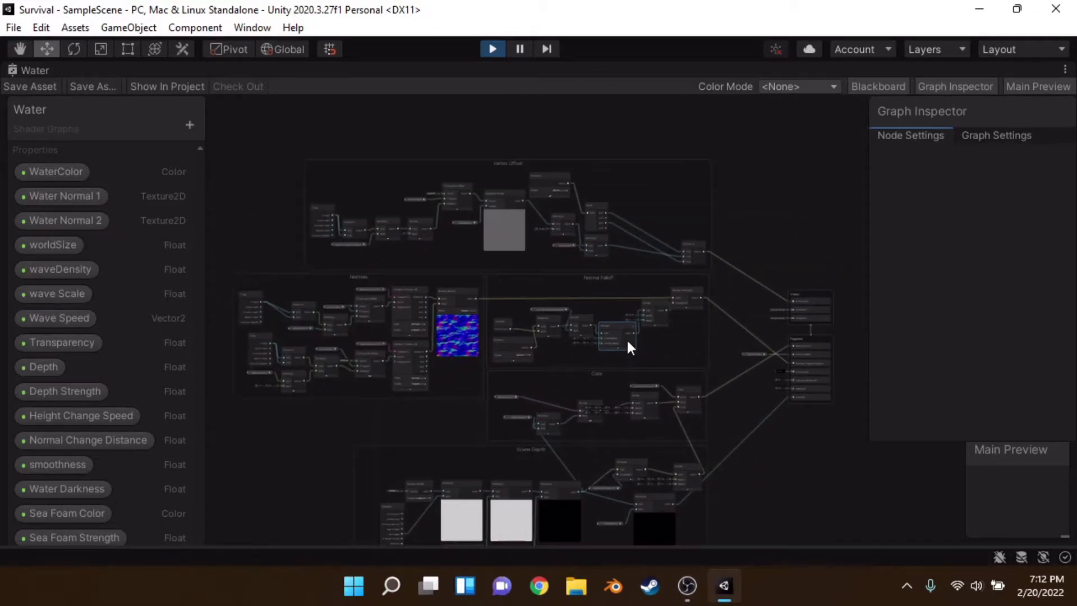
{"action": "middle_click_drag", "start_coordinate": [572, 312], "coordinate": [665, 333]}
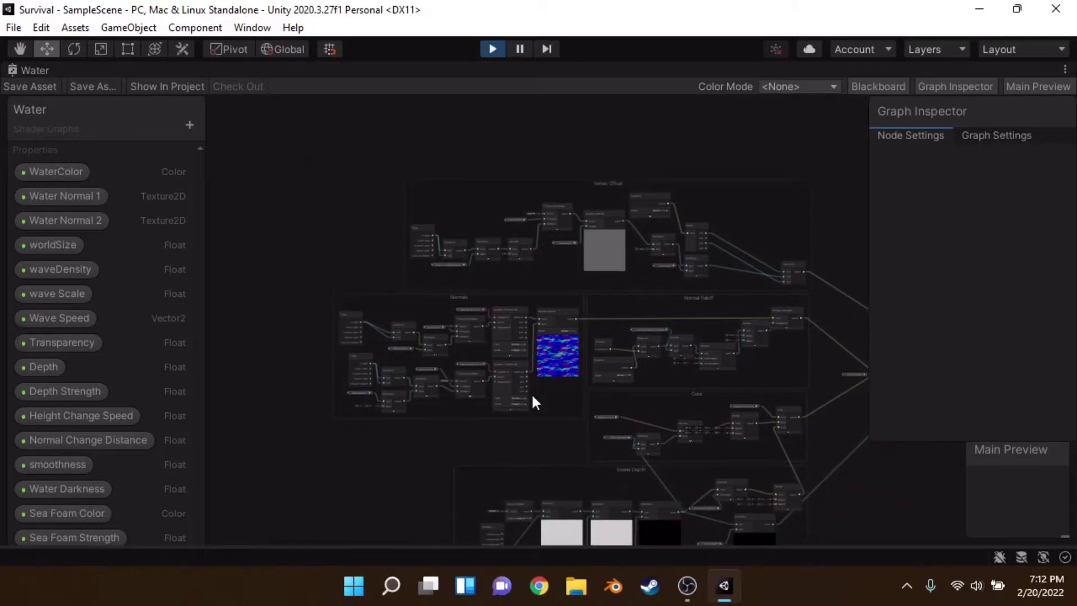
Step: Inspect the nodes in the Normal Falloff and Color groups up close
{"action": "middle_click_drag", "start_coordinate": [552, 341], "coordinate": [598, 313]}
{"action": "scroll", "coordinate": [598, 313], "scroll_direction": "down", "scroll_amount": 1}
{"action": "scroll", "coordinate": [635, 480], "scroll_direction": "up", "scroll_amount": 6}
{"action": "middle_click_drag", "start_coordinate": [634, 480], "coordinate": [517, 248]}
{"action": "middle_click_drag", "start_coordinate": [609, 216], "coordinate": [487, 504]}
{"action": "scroll", "coordinate": [487, 504], "scroll_direction": "down", "scroll_amount": 1}
{"action": "scroll", "coordinate": [614, 295], "scroll_direction": "up", "scroll_amount": 1}
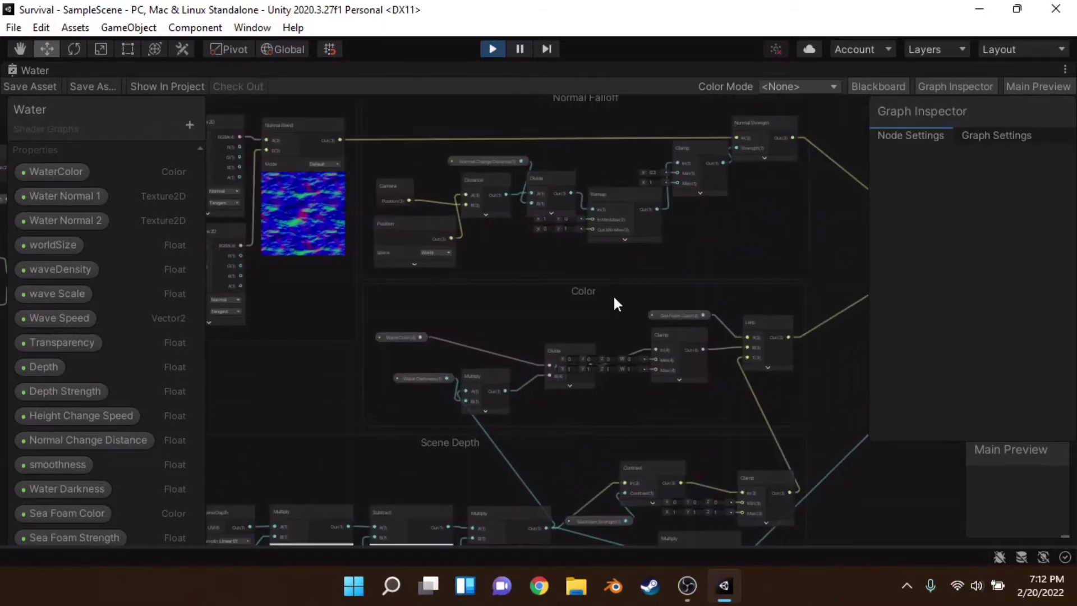
Step: Examine the Normals group's two Sample Texture 2D nodes and the Normal Blend node they feed
{"action": "middle_click_drag", "start_coordinate": [581, 335], "coordinate": [558, 442]}
{"action": "middle_click_drag", "start_coordinate": [462, 230], "coordinate": [608, 362]}
{"action": "scroll", "coordinate": [608, 362], "scroll_direction": "down", "scroll_amount": 4}
{"action": "scroll", "coordinate": [578, 363], "scroll_direction": "up", "scroll_amount": 4}
{"action": "middle_click_drag", "start_coordinate": [451, 372], "coordinate": [577, 225]}
{"action": "scroll", "coordinate": [418, 289], "scroll_direction": "up", "scroll_amount": 3}
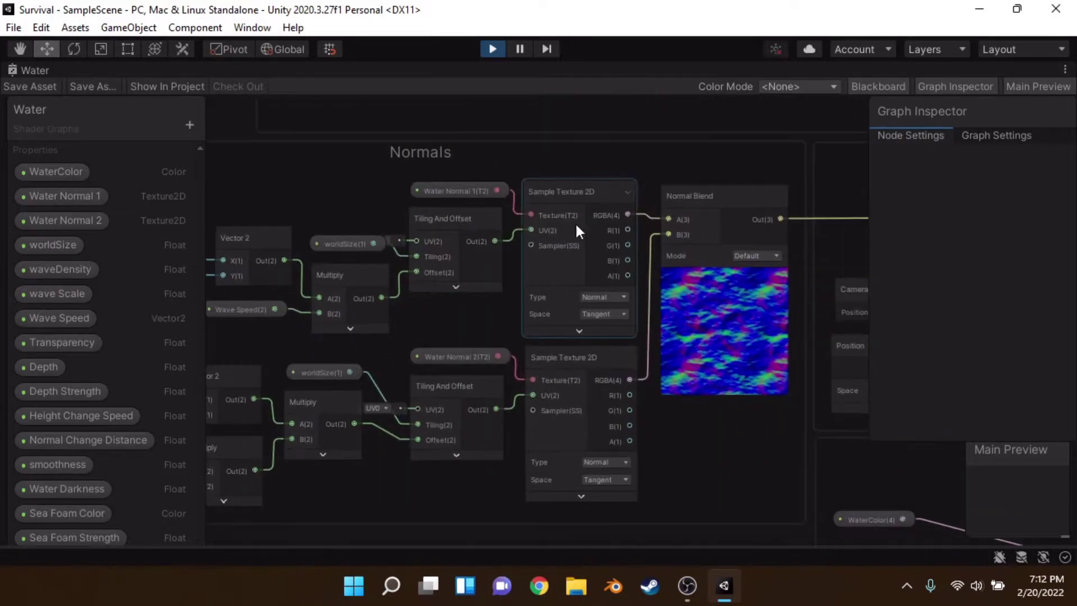
Step: Switch to a maximized Scene view and fly over the water to inspect its ripples and light reflections
{"action": "double_click", "coordinate": [204, 70]}
{"action": "left_click", "coordinate": [218, 72]}
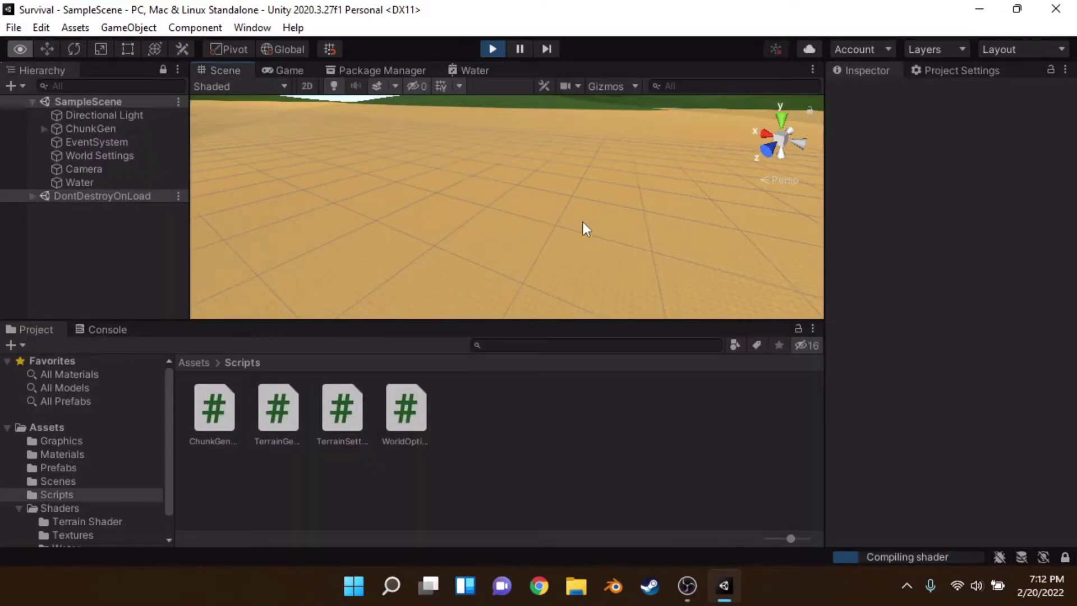
{"action": "key", "text": "shift+space"}
{"action": "right_click_drag", "start_coordinate": [583, 221], "coordinate": [550, 360]}
{"action": "key", "text": "w"}
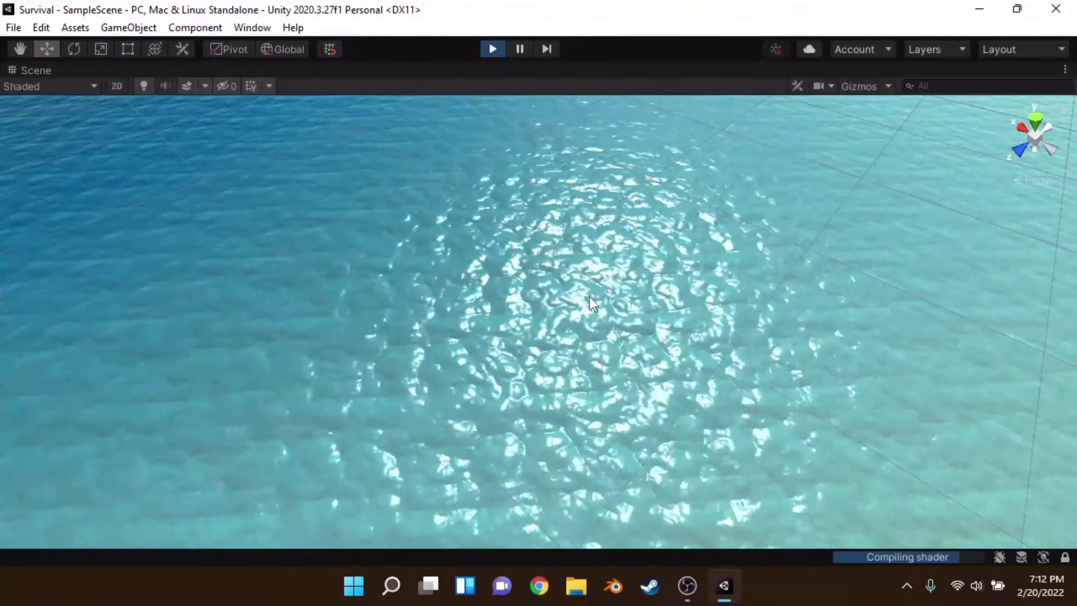
{"action": "right_click_drag", "start_coordinate": [634, 387], "coordinate": [675, 281]}
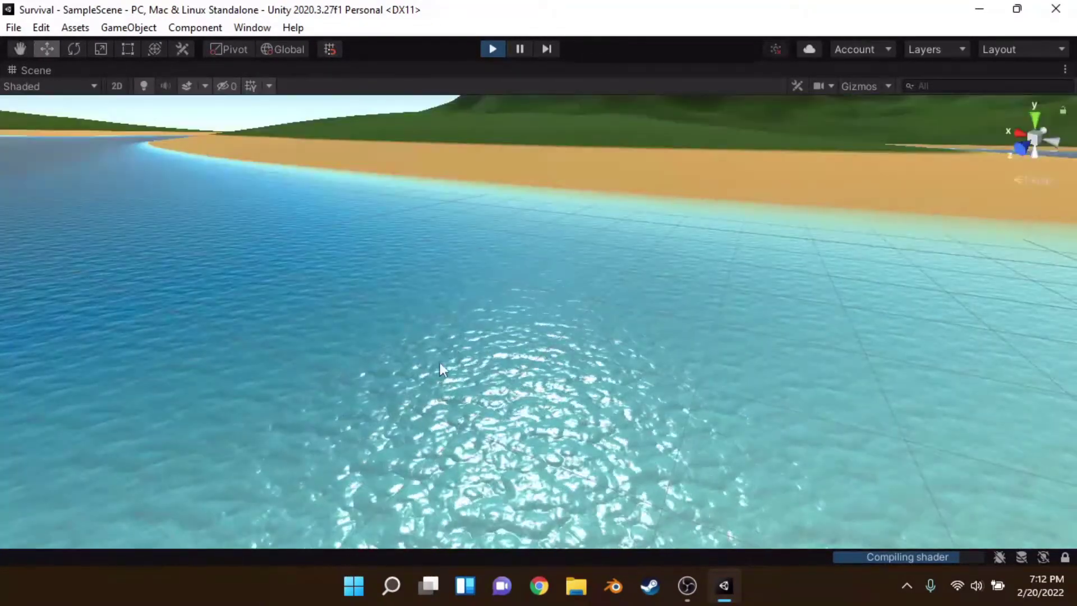
{"action": "right_click_drag", "start_coordinate": [550, 344], "coordinate": [36, 363]}
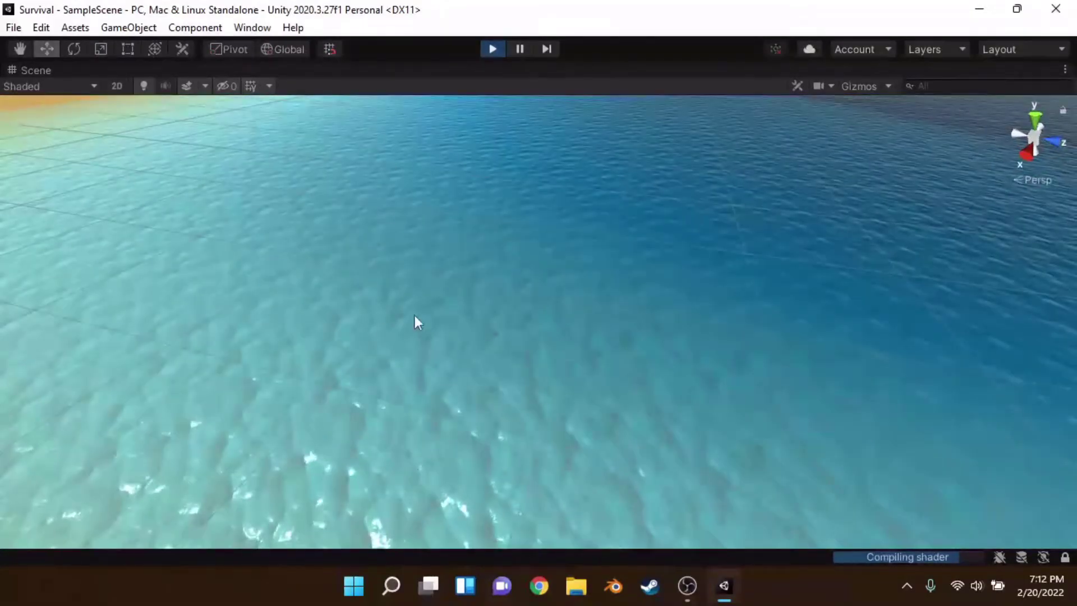
{"action": "right_click_drag", "start_coordinate": [415, 323], "coordinate": [685, 233]}
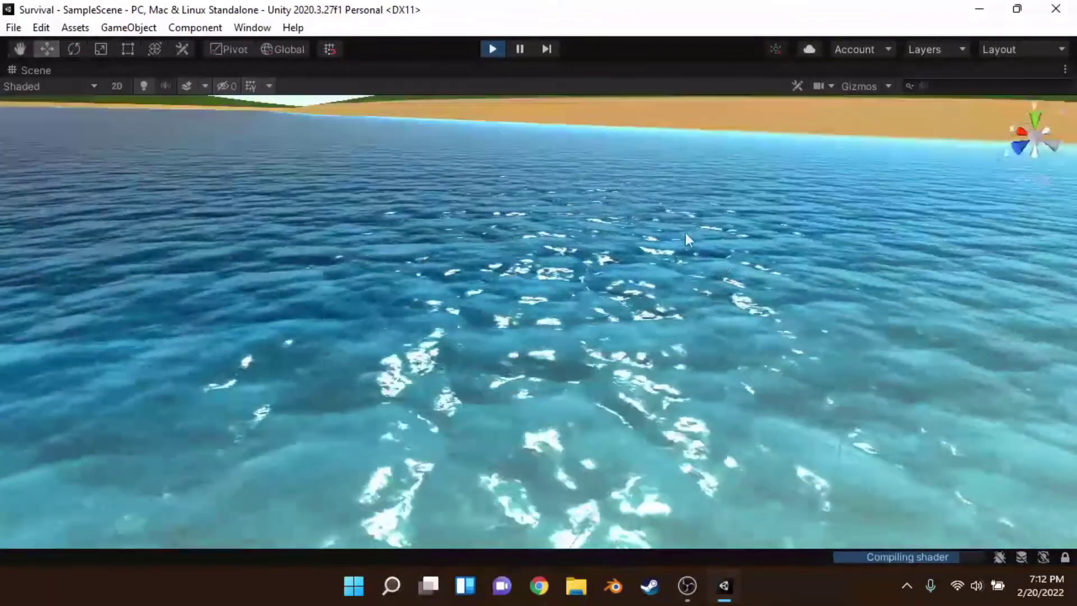
Step: Return to the maximized Water shader graph and examine the Time, Vector 2 and Wave Speed nodes in the Normals group
{"action": "key", "text": "shift+space"}
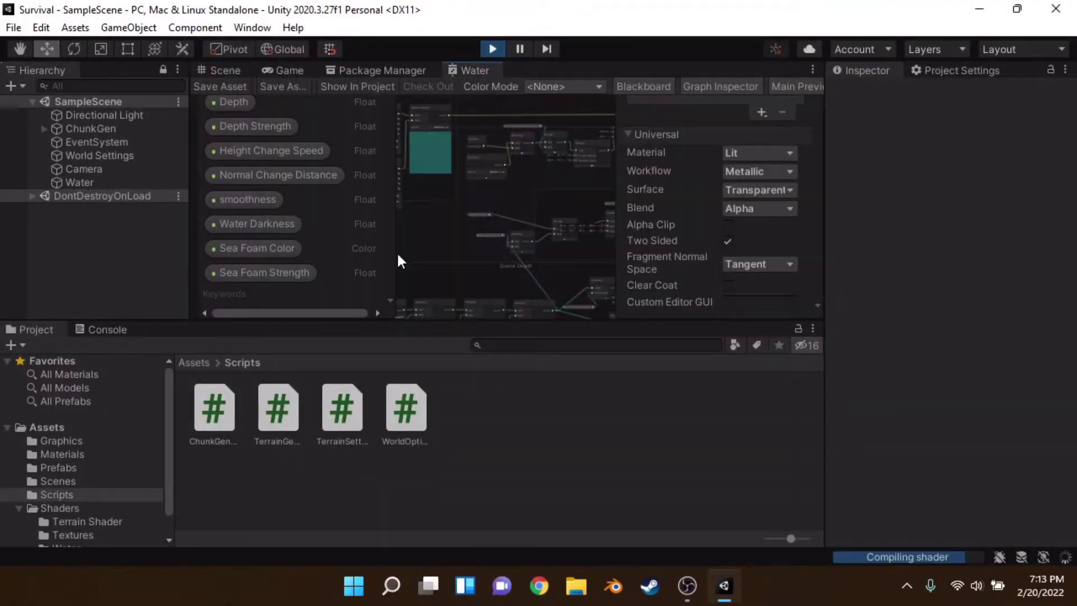
{"action": "key", "text": "shift+space"}
{"action": "scroll", "coordinate": [297, 240], "scroll_direction": "down", "scroll_amount": 1}
{"action": "middle_click_drag", "start_coordinate": [297, 240], "coordinate": [581, 332]}
{"action": "scroll", "coordinate": [402, 258], "scroll_direction": "up", "scroll_amount": 9}
{"action": "scroll", "coordinate": [400, 240], "scroll_direction": "down", "scroll_amount": 4}
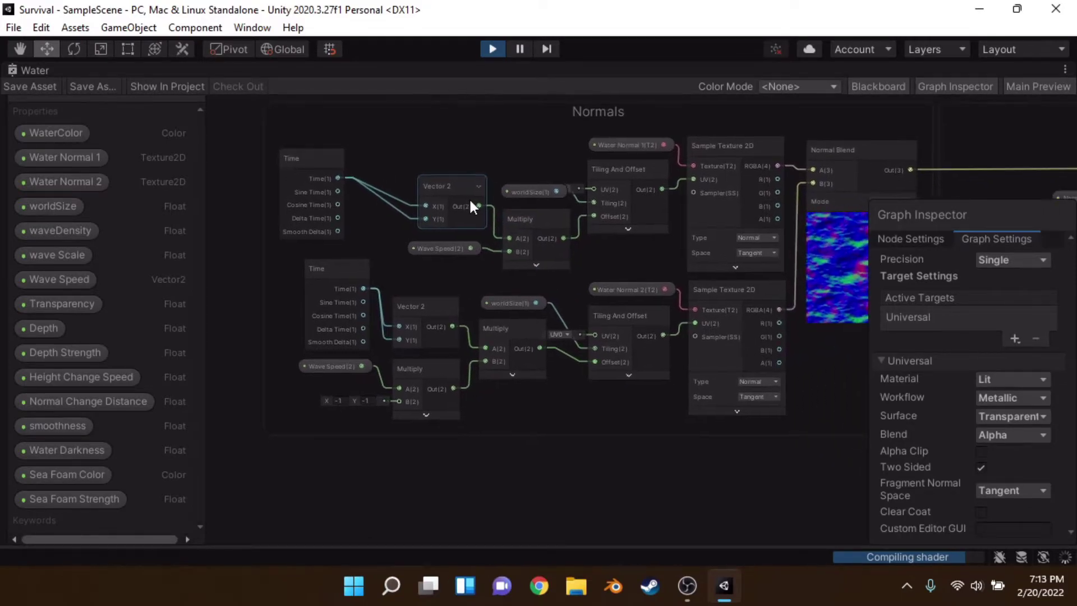
{"action": "scroll", "coordinate": [493, 194], "scroll_direction": "up", "scroll_amount": 1}
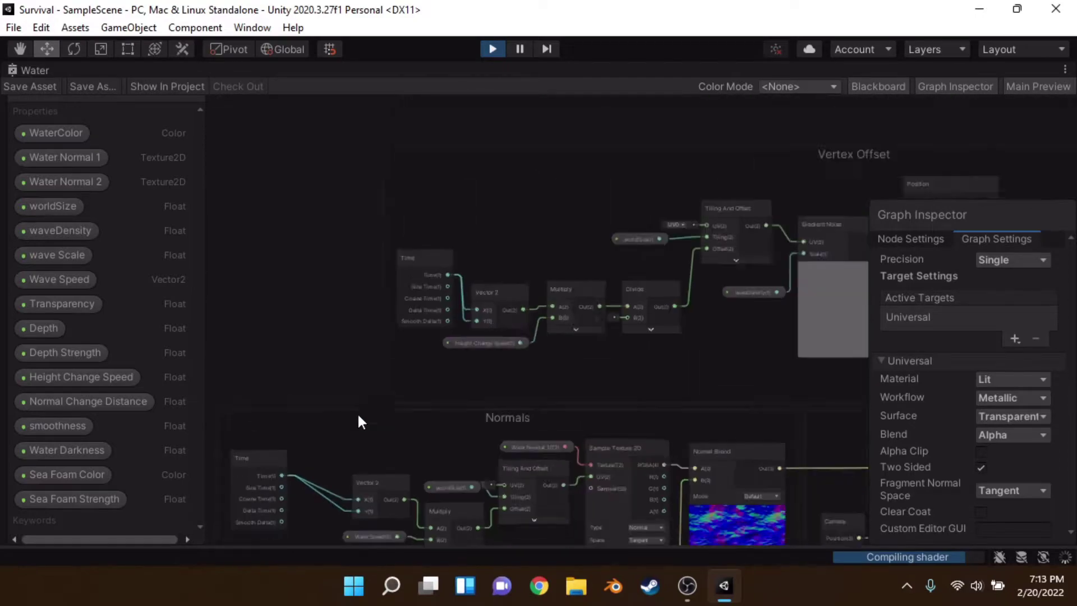
Step: Select the Tiling And Offset node that feeds the Water Normal 1 texture sample in the Normals group
{"action": "scroll", "coordinate": [358, 415], "scroll_direction": "down", "scroll_amount": 1}
{"action": "middle_click_drag", "start_coordinate": [358, 415], "coordinate": [373, 293]}
{"action": "scroll", "coordinate": [505, 347], "scroll_direction": "up", "scroll_amount": 6}
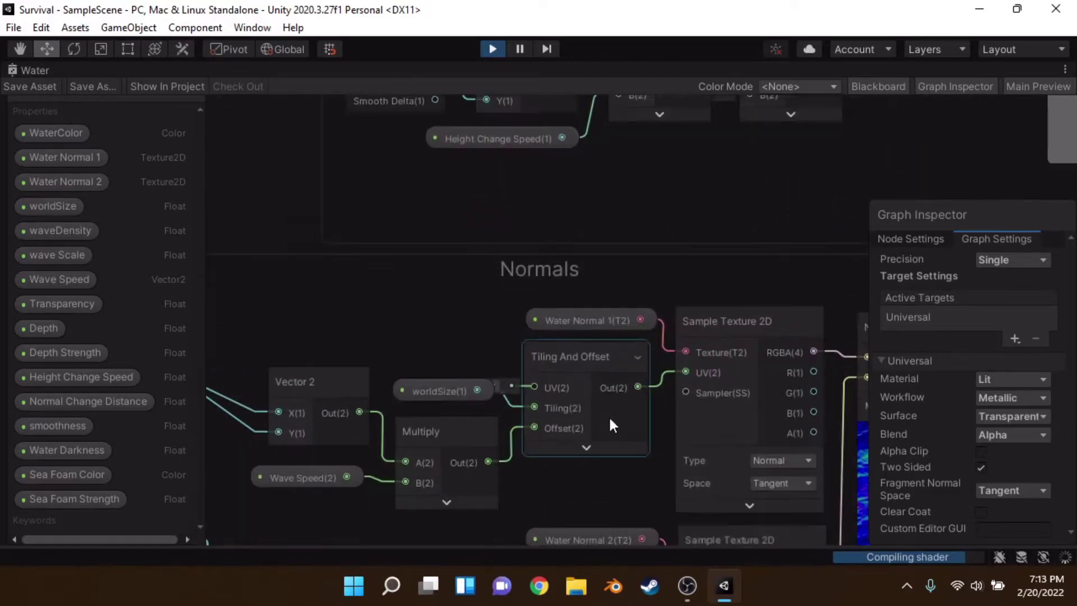
{"action": "middle_click_drag", "start_coordinate": [608, 416], "coordinate": [472, 264]}
{"action": "left_click", "coordinate": [468, 260]}
{"action": "middle_click_drag", "start_coordinate": [373, 338], "coordinate": [443, 300]}
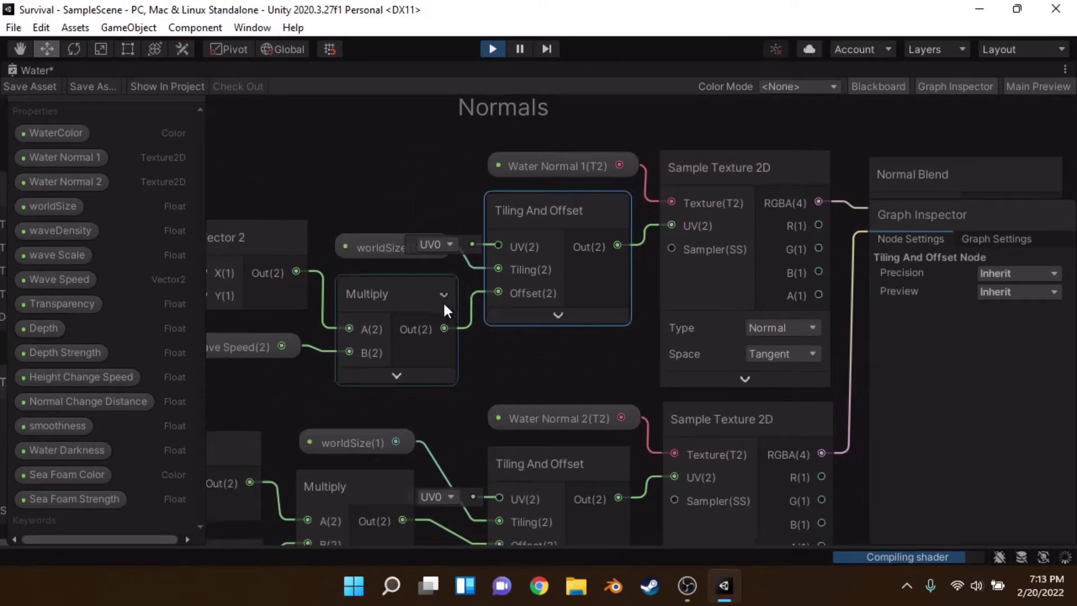
Step: Examine how worldSize and the Wave Speed Multiply node drive the selected node's Tiling and Offset inputs
{"action": "middle_click_drag", "start_coordinate": [417, 336], "coordinate": [494, 405]}
{"action": "scroll", "coordinate": [493, 406], "scroll_direction": "down", "scroll_amount": 2}
{"action": "middle_click_drag", "start_coordinate": [561, 291], "coordinate": [875, 244]}
{"action": "middle_click_drag", "start_coordinate": [583, 231], "coordinate": [317, 167]}
{"action": "scroll", "coordinate": [593, 220], "scroll_direction": "up", "scroll_amount": 5}
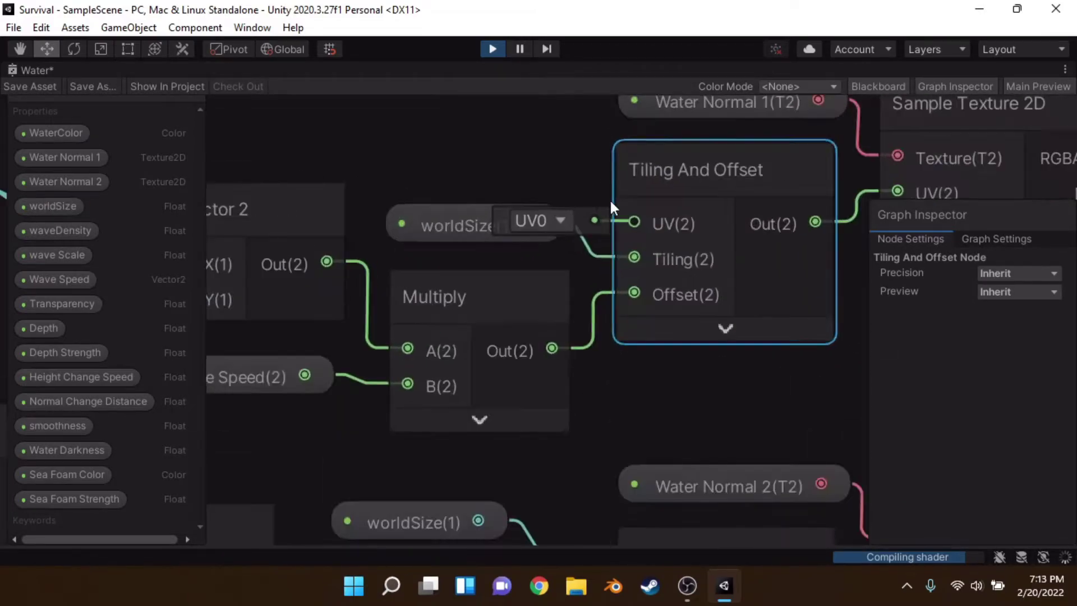
{"action": "middle_click_drag", "start_coordinate": [680, 170], "coordinate": [566, 305]}
{"action": "middle_click_drag", "start_coordinate": [522, 257], "coordinate": [459, 208]}
{"action": "scroll", "coordinate": [459, 212], "scroll_direction": "down", "scroll_amount": 3}
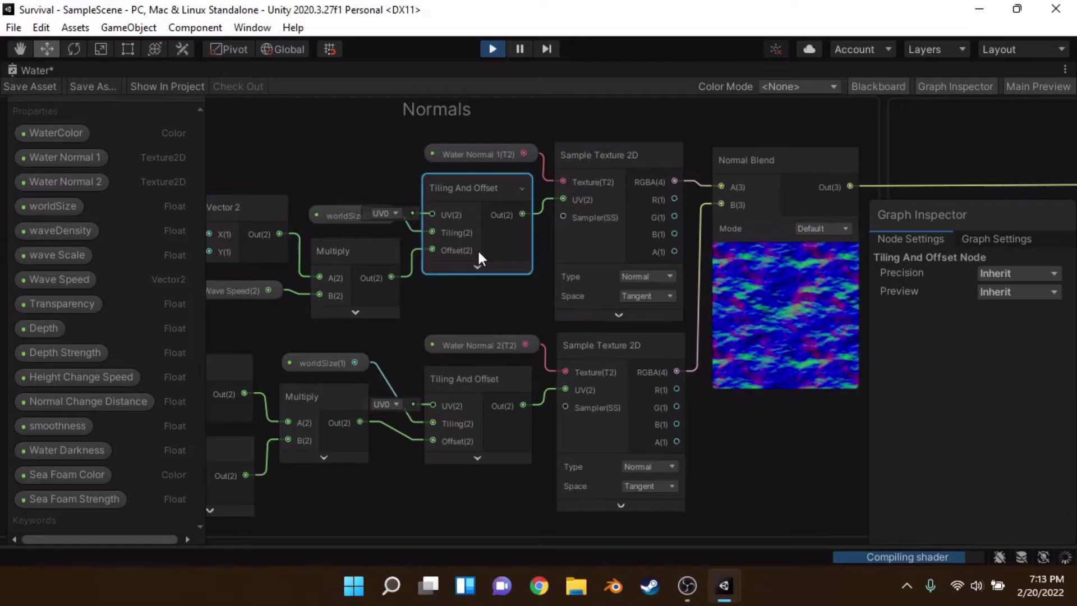
{"action": "scroll", "coordinate": [473, 176], "scroll_direction": "up", "scroll_amount": 1}
{"action": "scroll", "coordinate": [650, 193], "scroll_direction": "down", "scroll_amount": 3}
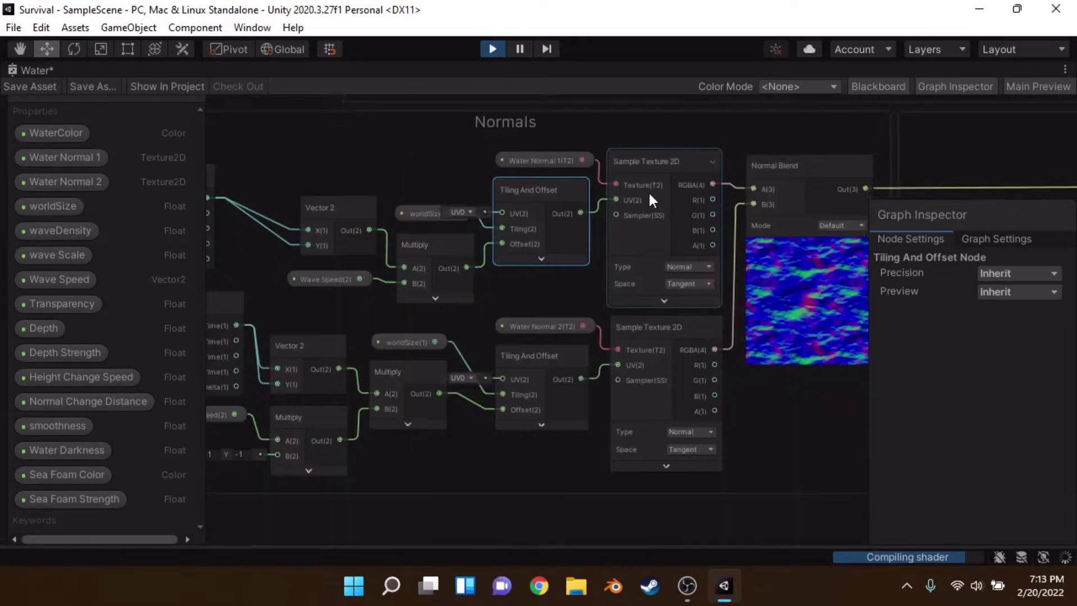
Step: Trace both normal map branches from their Time nodes through to the Normal Blend node
{"action": "middle_click_drag", "start_coordinate": [452, 301], "coordinate": [813, 249]}
{"action": "middle_click_drag", "start_coordinate": [608, 248], "coordinate": [390, 206]}
{"action": "middle_click_drag", "start_coordinate": [717, 287], "coordinate": [311, 284]}
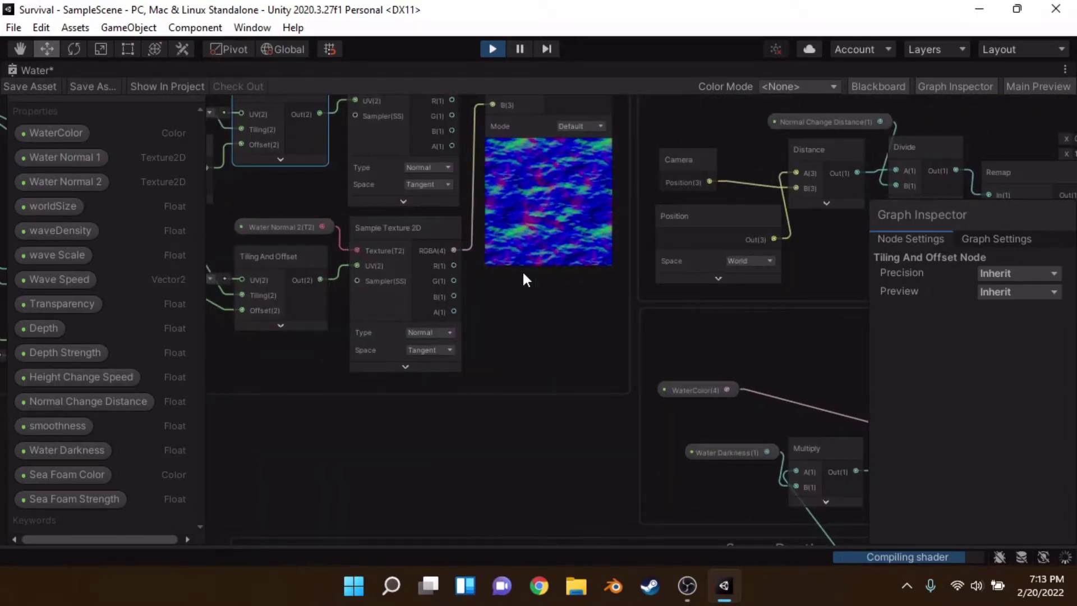
{"action": "middle_click_drag", "start_coordinate": [363, 230], "coordinate": [263, 341]}
{"action": "middle_click_drag", "start_coordinate": [385, 168], "coordinate": [382, 176]}
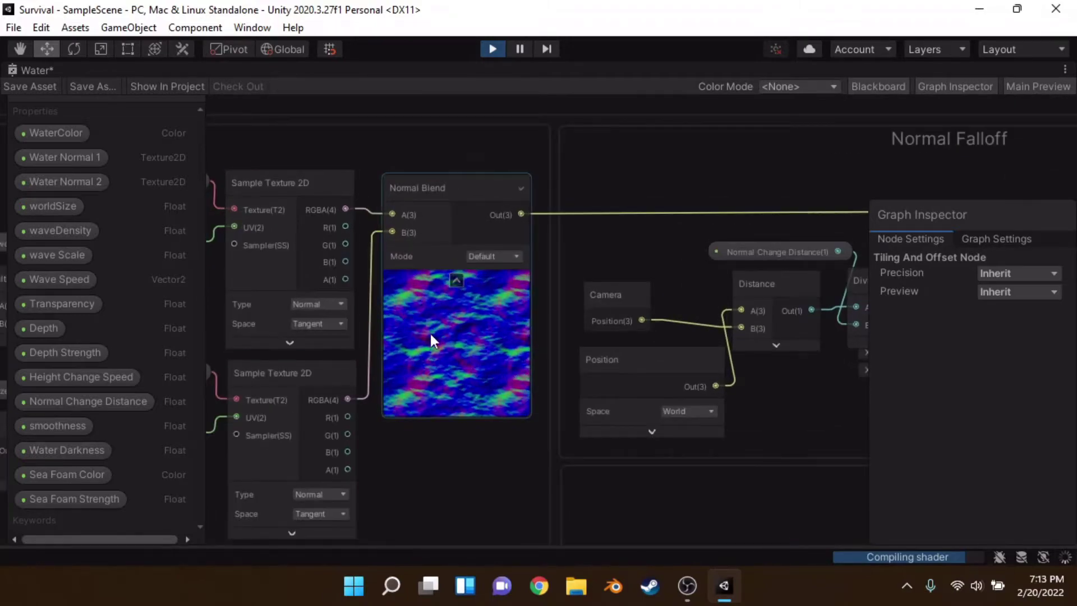
Step: Examine the Normal Blend node's animated preview of the two combined normal maps
{"action": "scroll", "coordinate": [438, 332], "scroll_direction": "up", "scroll_amount": 3}
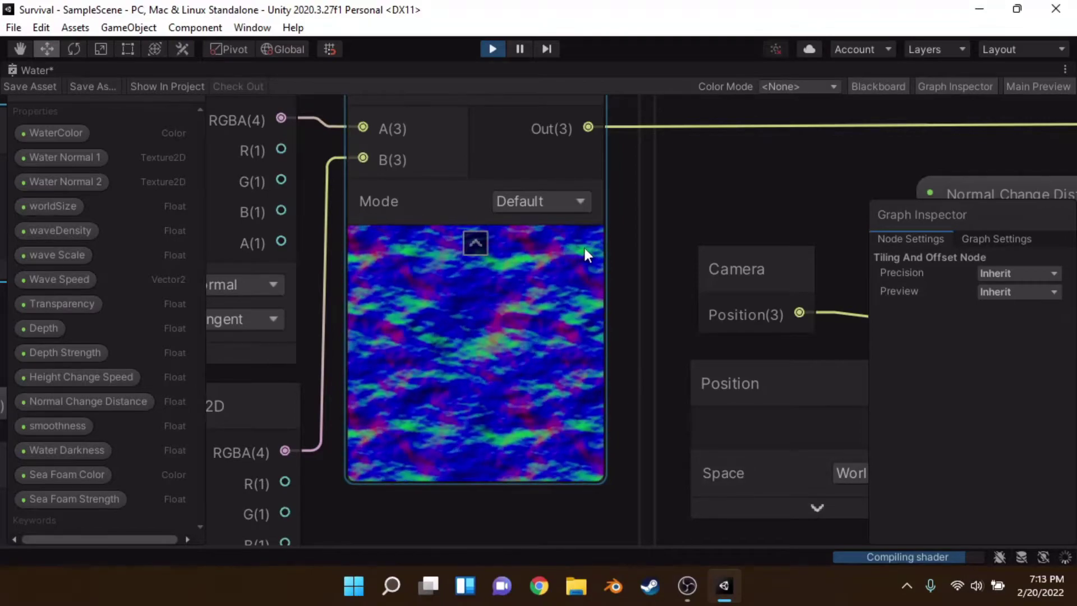
{"action": "scroll", "coordinate": [578, 236], "scroll_direction": "down", "scroll_amount": 3}
{"action": "scroll", "coordinate": [539, 269], "scroll_direction": "up", "scroll_amount": 3}
{"action": "middle_click_drag", "start_coordinate": [424, 355], "coordinate": [434, 404]}
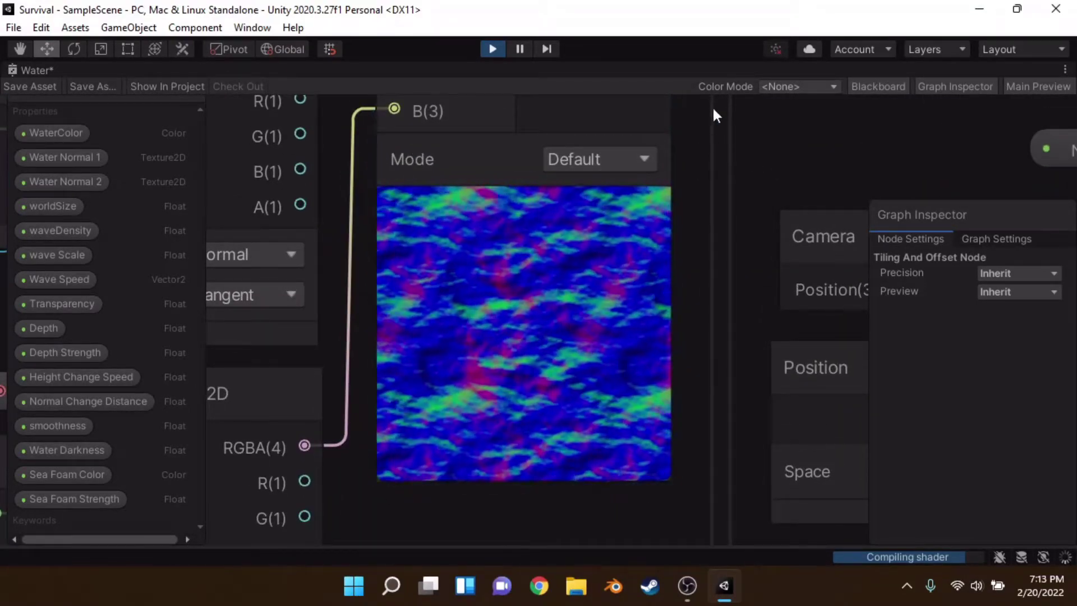
Step: Follow the Normal Blend output into the Normal Falloff group, past its Camera, Position, Distance and Divide nodes
{"action": "scroll", "coordinate": [689, 250], "scroll_direction": "down", "scroll_amount": 2}
{"action": "scroll", "coordinate": [689, 249], "scroll_direction": "down", "scroll_amount": 2}
{"action": "middle_click_drag", "start_coordinate": [742, 259], "coordinate": [442, 262]}
{"action": "scroll", "coordinate": [511, 245], "scroll_direction": "down", "scroll_amount": 6}
{"action": "scroll", "coordinate": [460, 184], "scroll_direction": "up", "scroll_amount": 5}
{"action": "scroll", "coordinate": [569, 254], "scroll_direction": "up", "scroll_amount": 1}
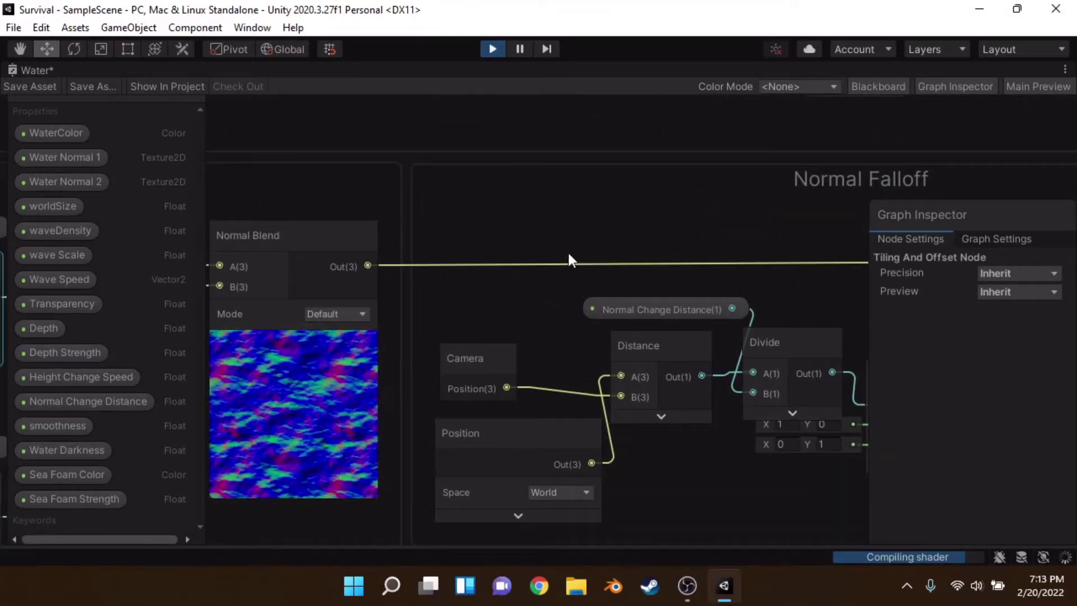
{"action": "middle_click_drag", "start_coordinate": [567, 254], "coordinate": [433, 255]}
{"action": "scroll", "coordinate": [557, 230], "scroll_direction": "down", "scroll_amount": 3}
Step: Restore the full editor layout from the maximized Water shader graph
{"action": "key", "text": "shift+space"}
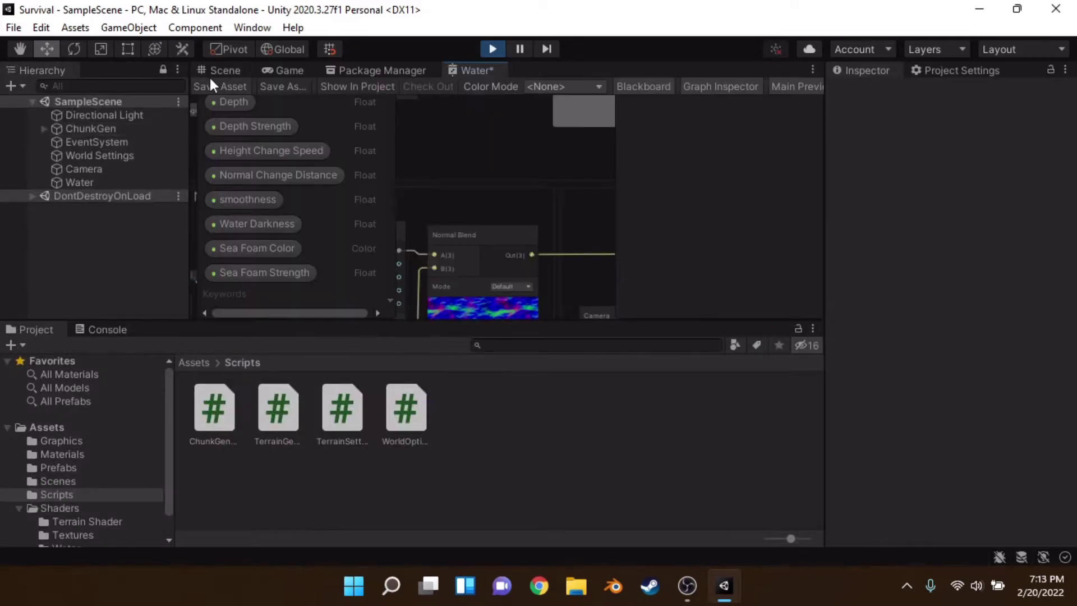